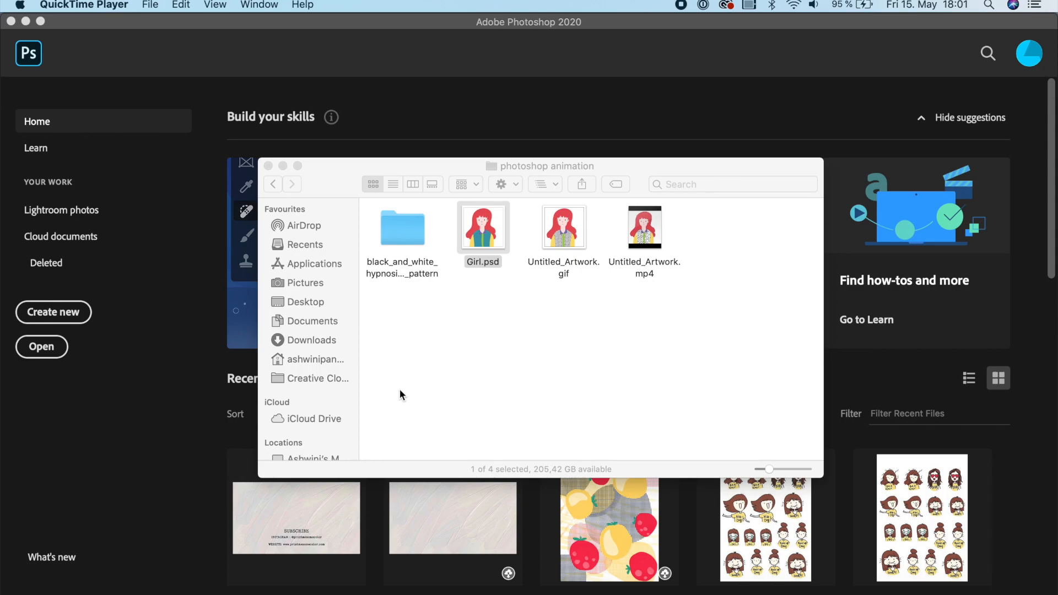
Open Girl.psd and rearrange the Layers panel so the full layer list is visible.
double_click(495, 256)
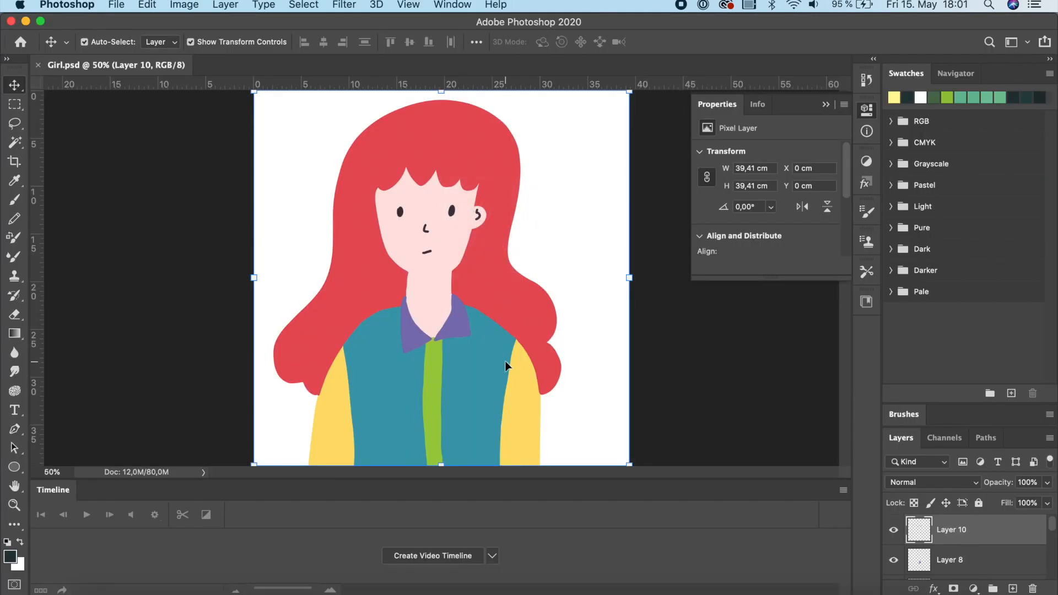
mouse_move(1017, 441)
left_mouse_down()
mouse_move(983, 278)
mouse_move(1015, 193)
left_mouse_up()
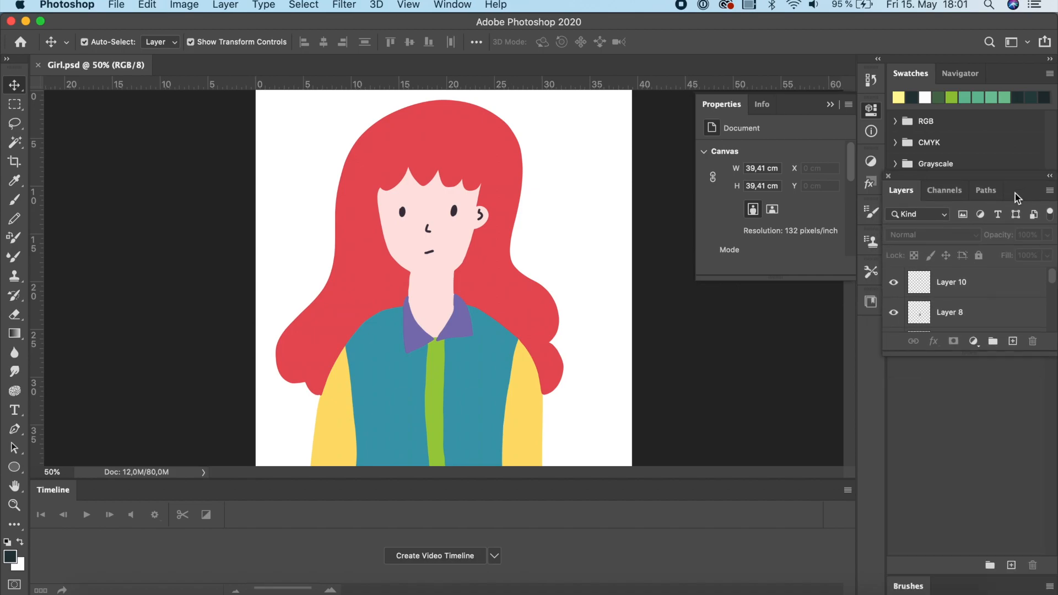
left_click_drag(973, 356, 996, 586)
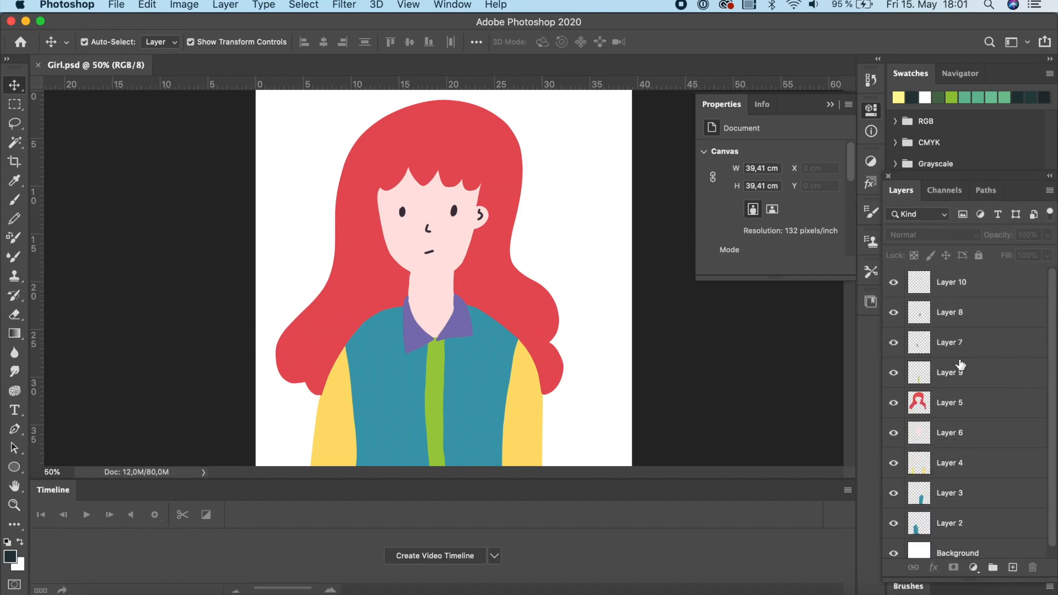
Close the Timeline and Properties panels.
left_click(453, 6)
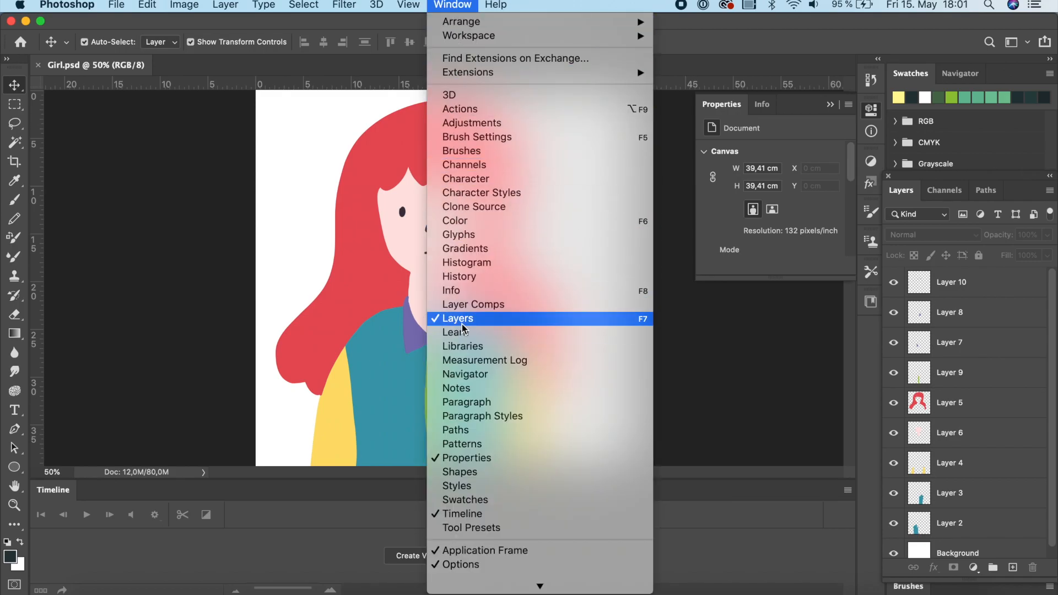
left_click(686, 410)
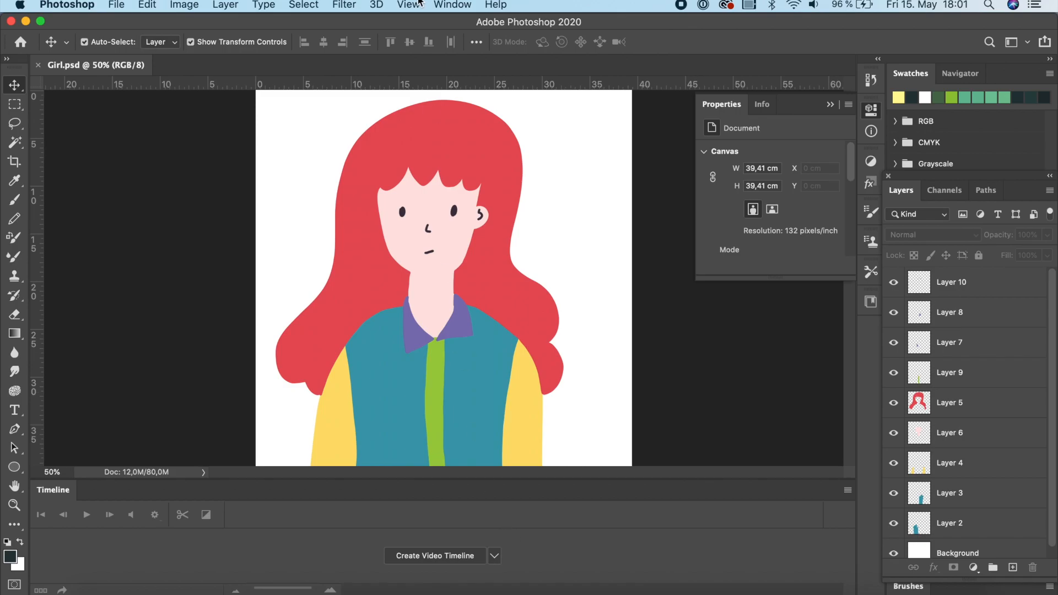
left_click(449, 4)
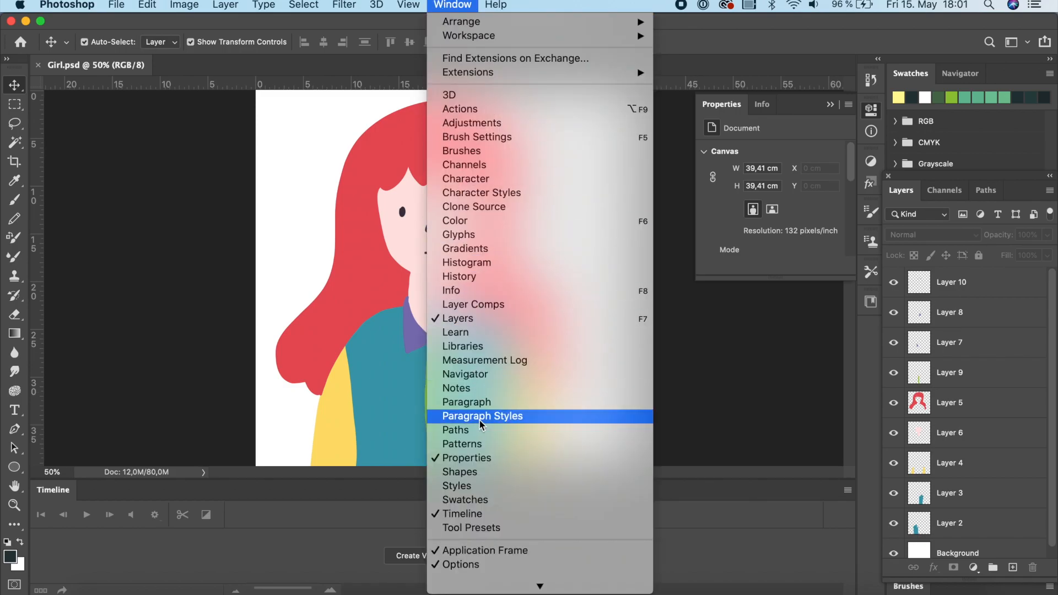
scroll(481, 429, "down", 1)
left_click(467, 495)
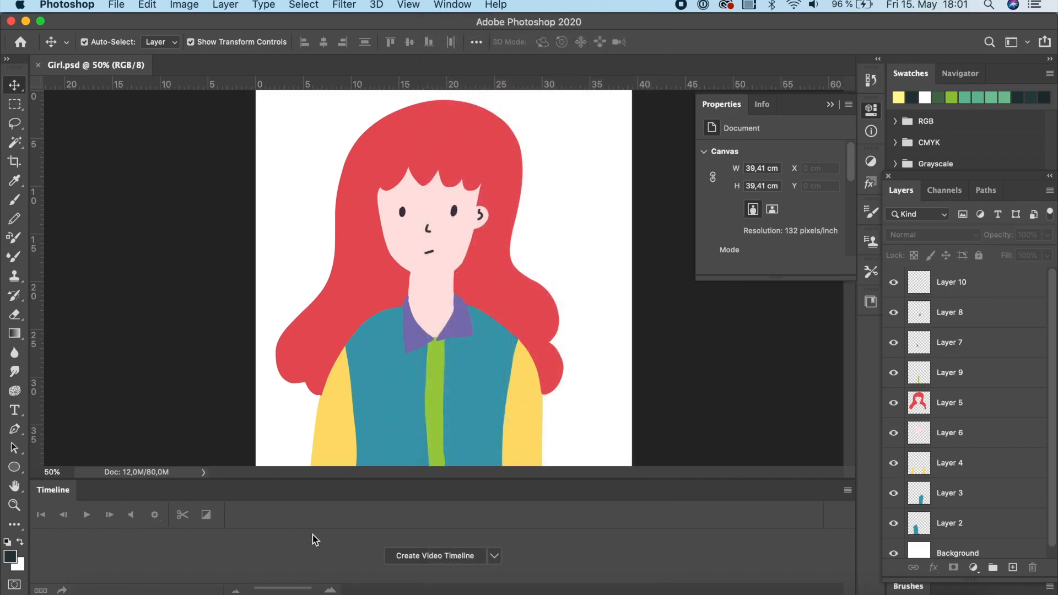
left_click(450, 5)
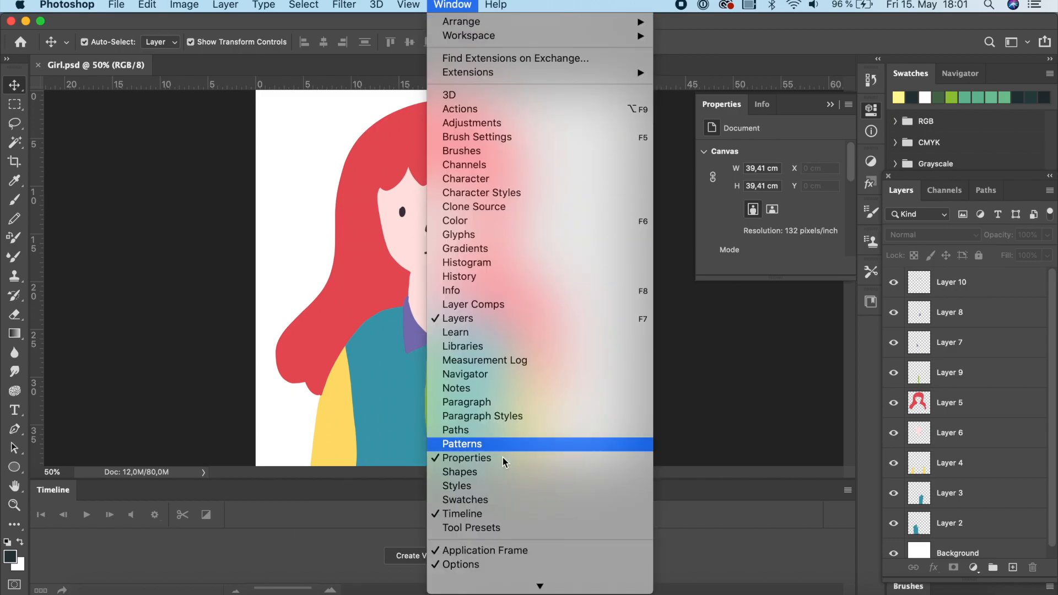
left_click(473, 513)
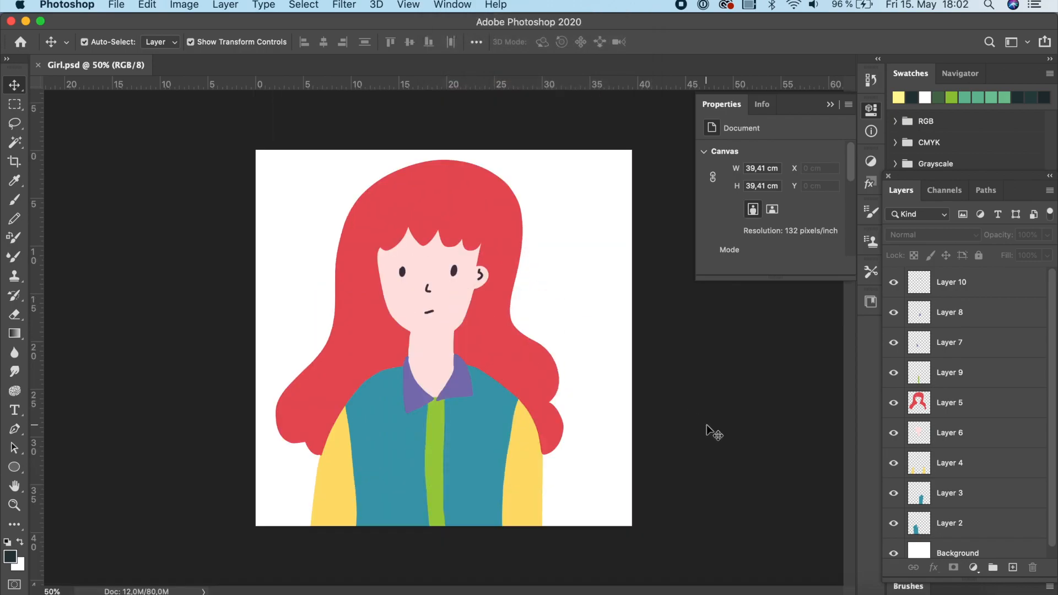
left_click(829, 102)
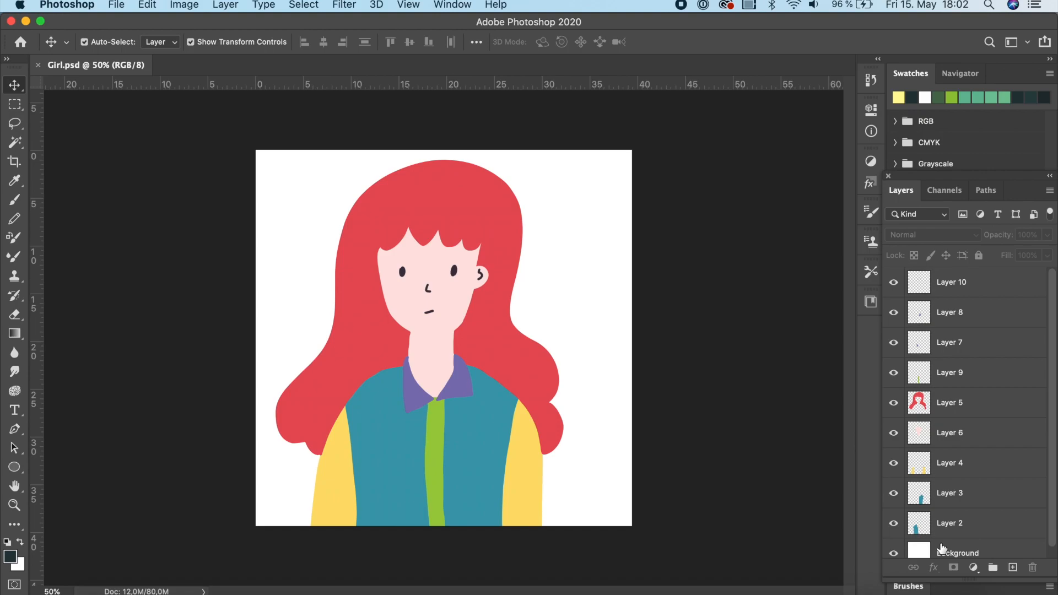
Look through the adjustment layer options and the General Preferences settings.
left_click(980, 560)
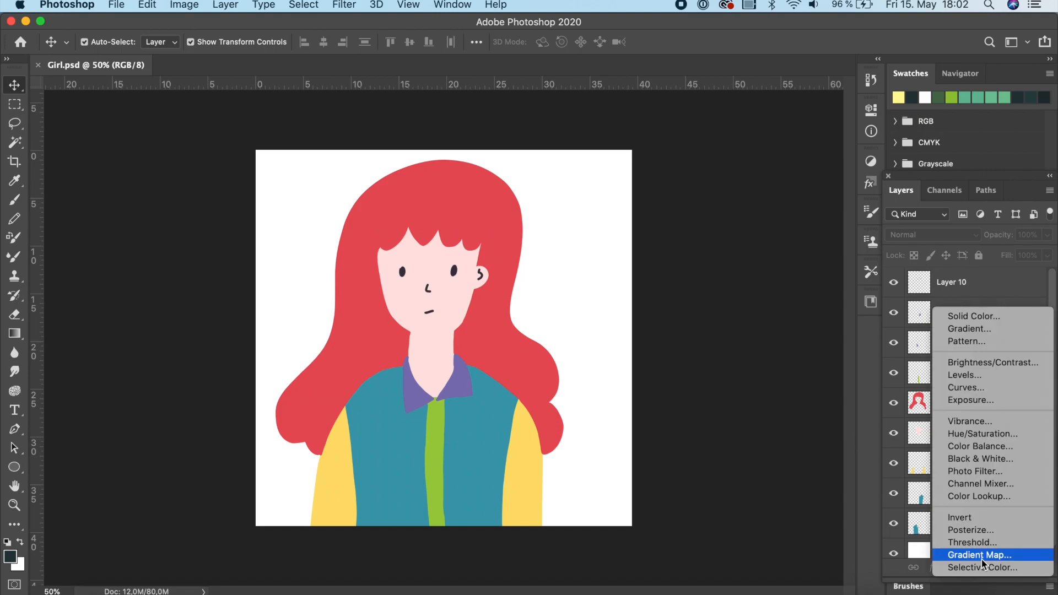
left_click(823, 539)
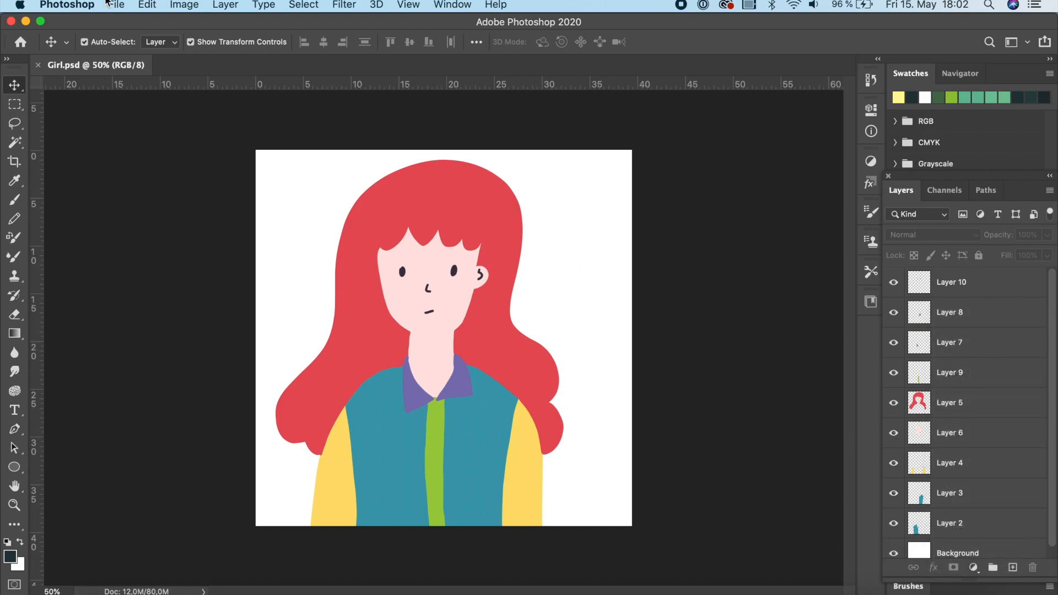
left_click(71, 6)
mouse_move(80, 52)
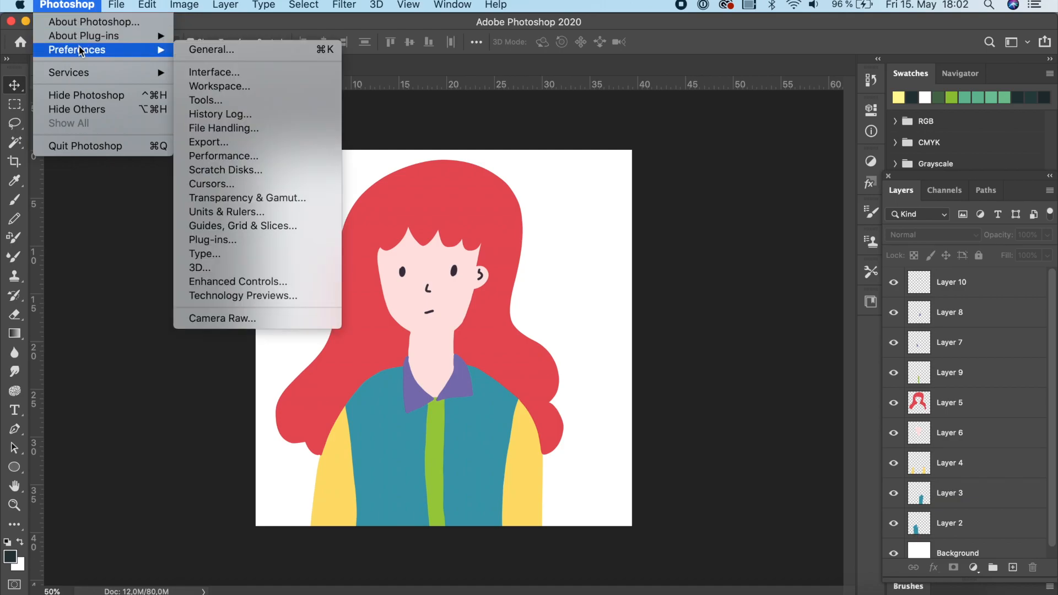
mouse_move(114, 7)
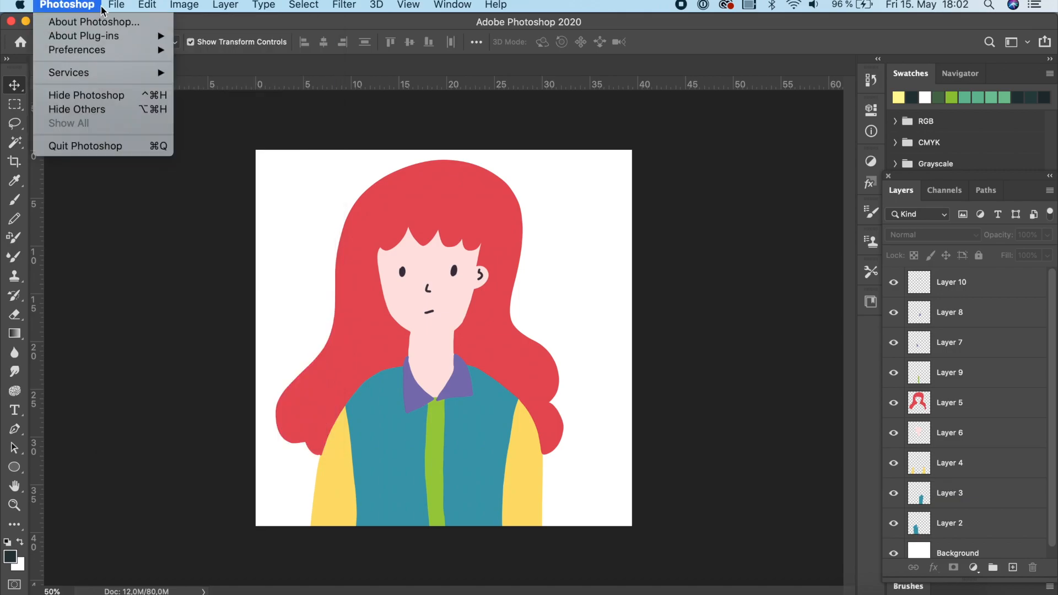
left_click(501, 5)
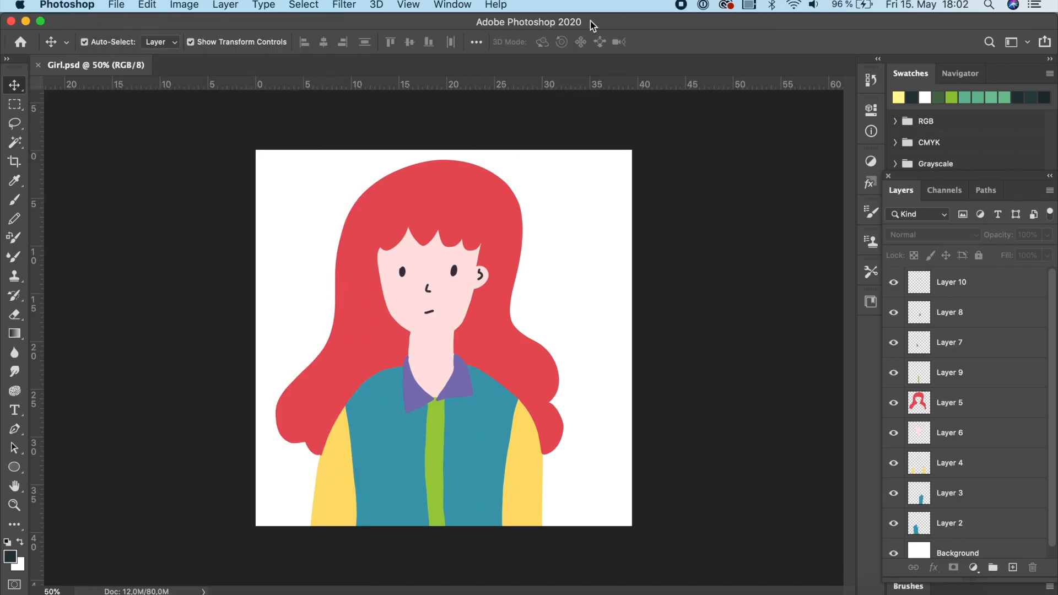
left_click(505, 5)
type("prefere")
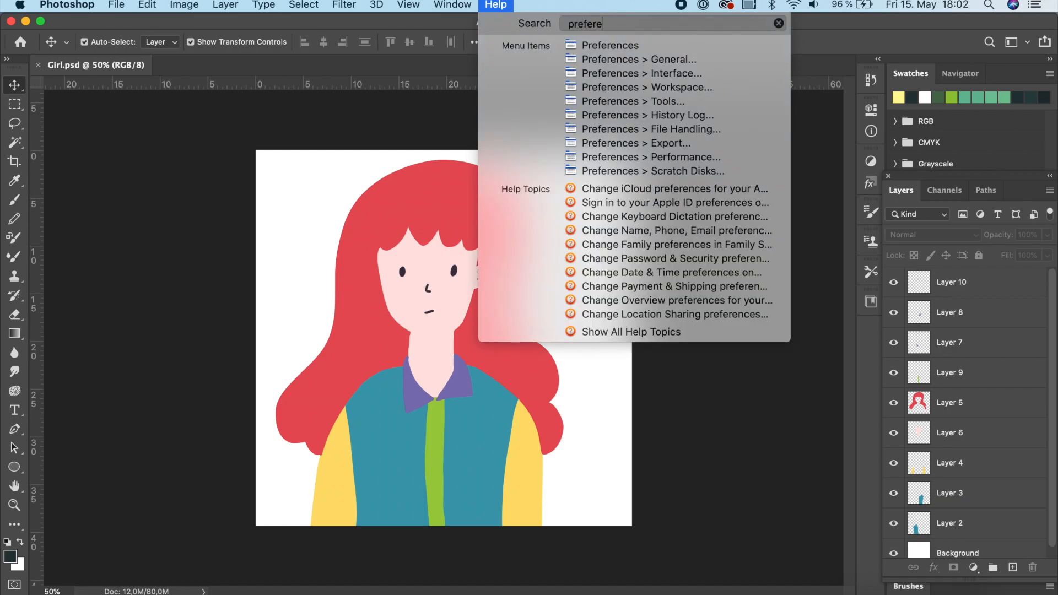
mouse_move(600, 115)
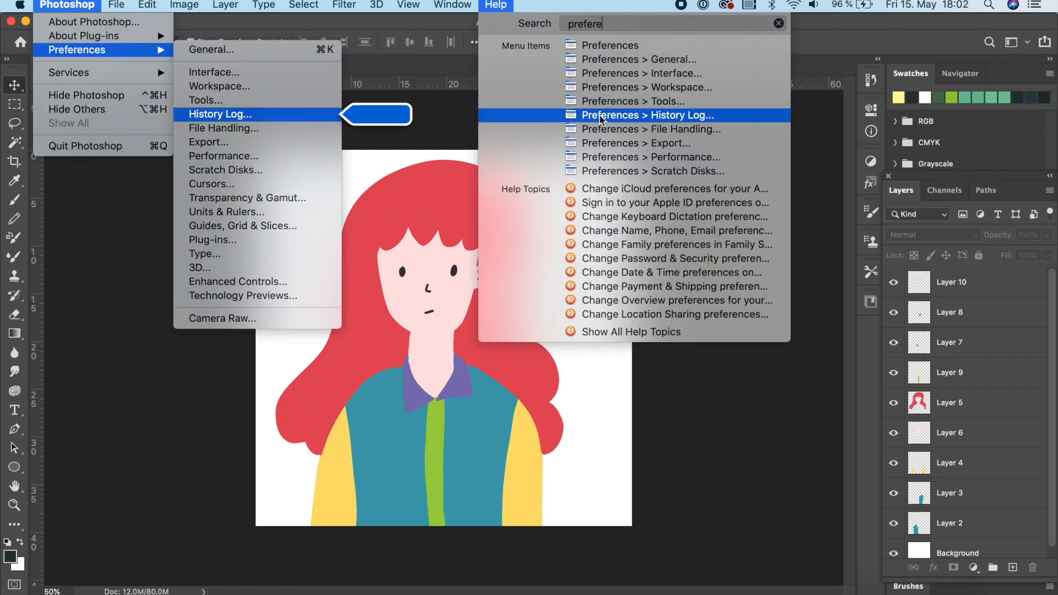
left_click(82, 4)
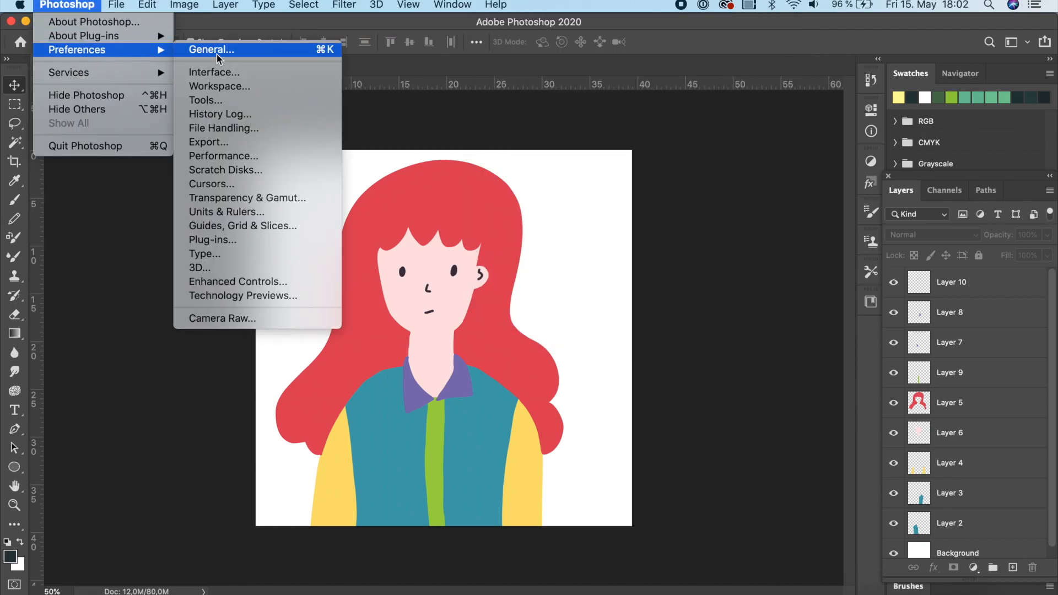
left_click(217, 51)
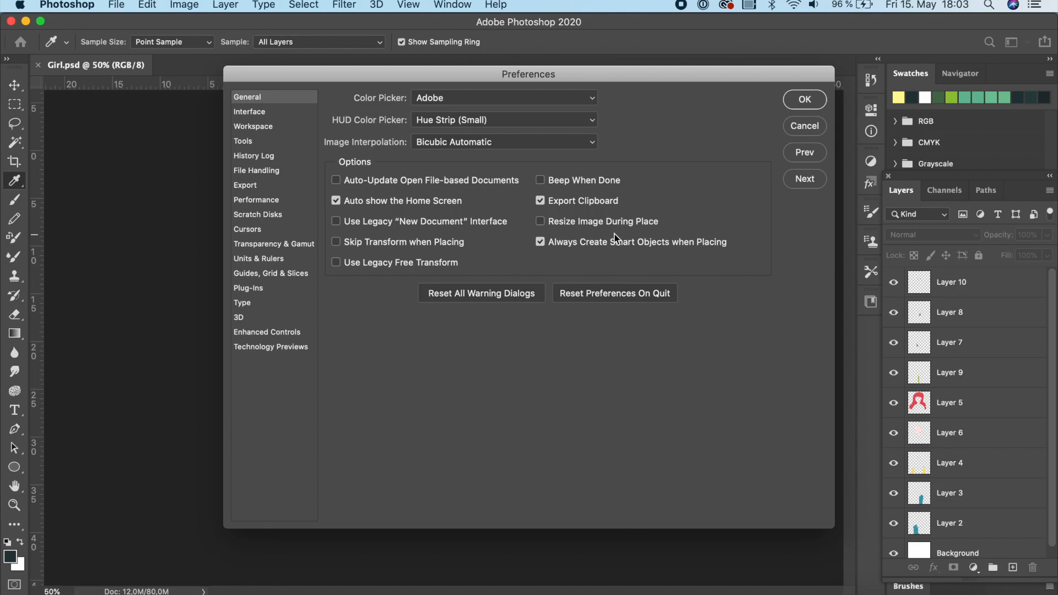
left_click(805, 101)
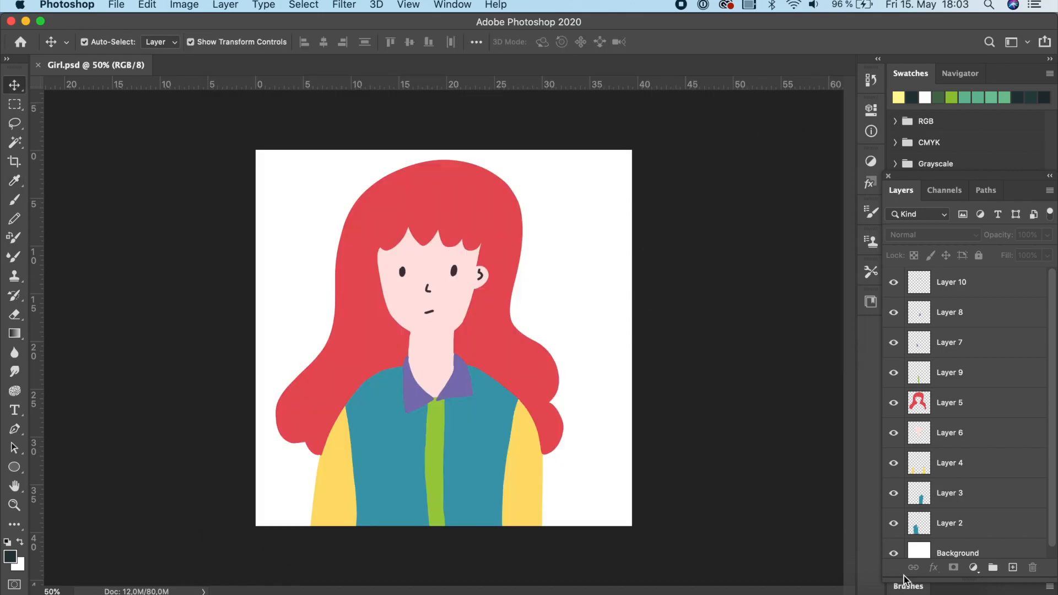
Place Embedded the pattern-01.jpg image from the black_and_white_hypnosis pattern folder.
left_click(974, 568)
left_click(919, 555)
left_click(118, 5)
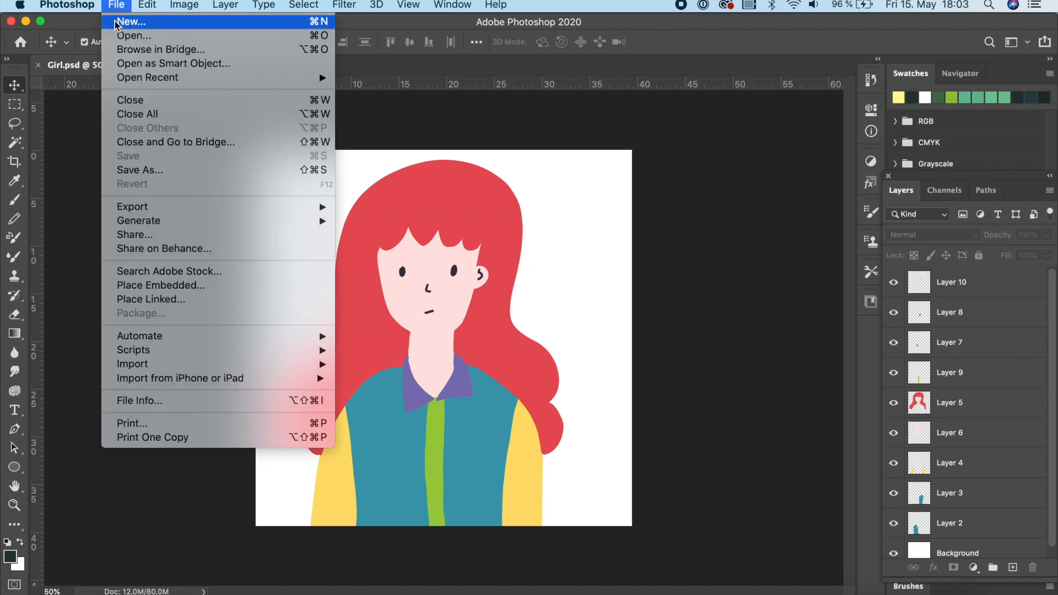
left_click(120, 288)
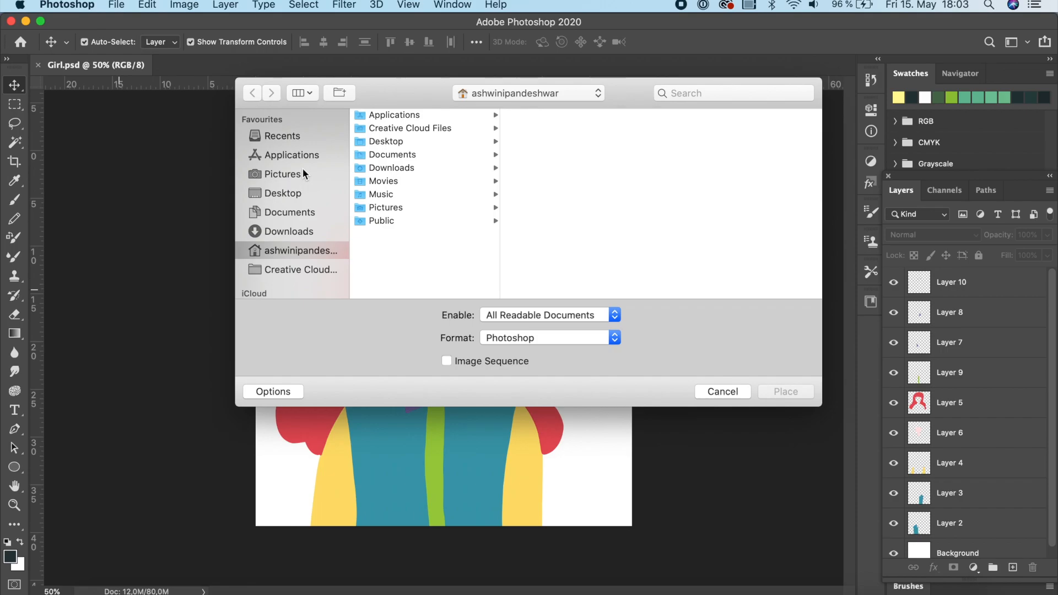
double_click(412, 146)
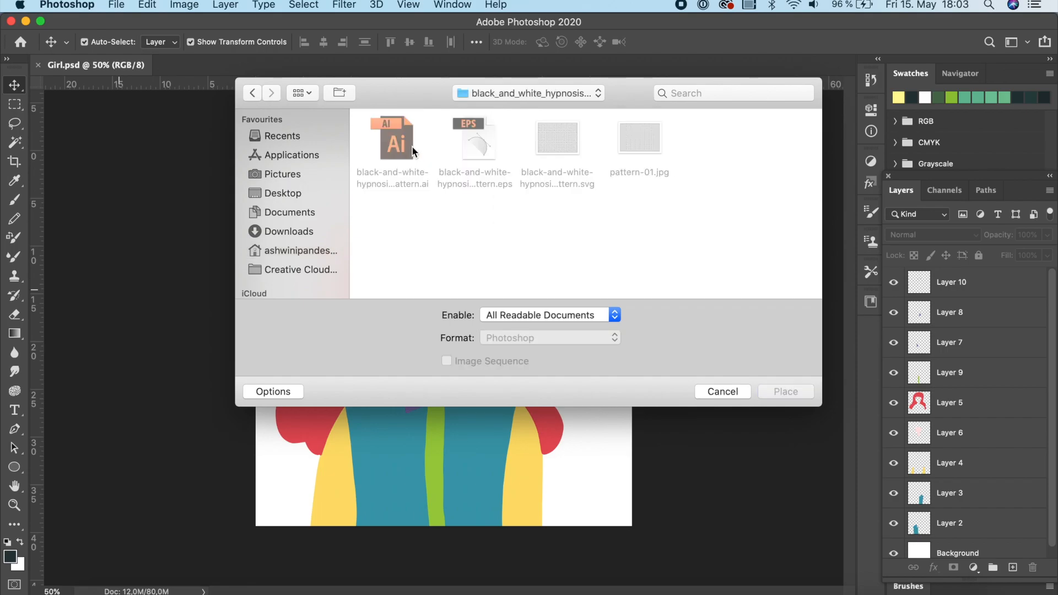
left_click(635, 141)
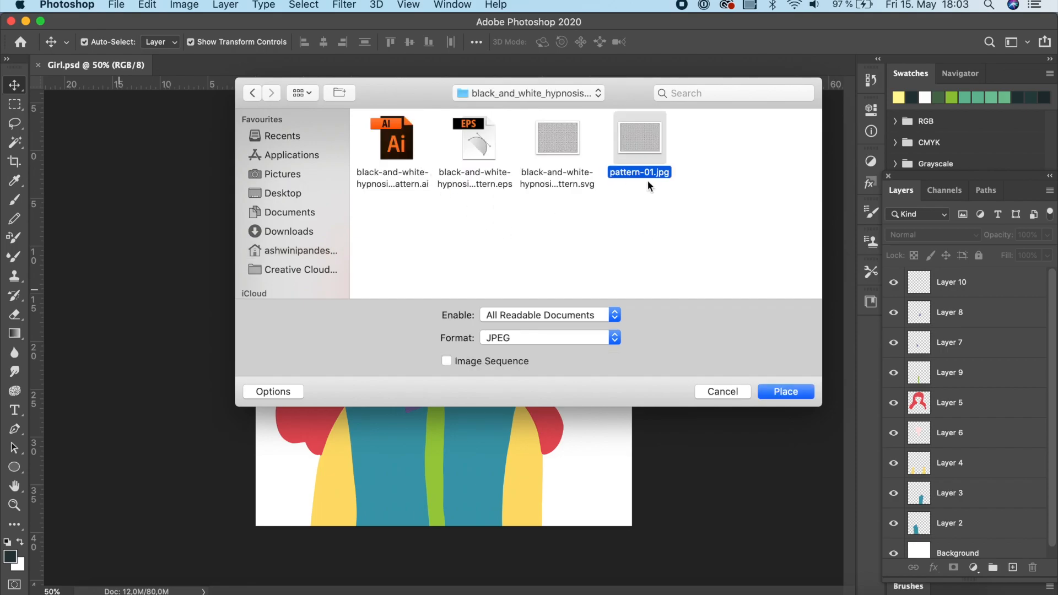
left_click(786, 392)
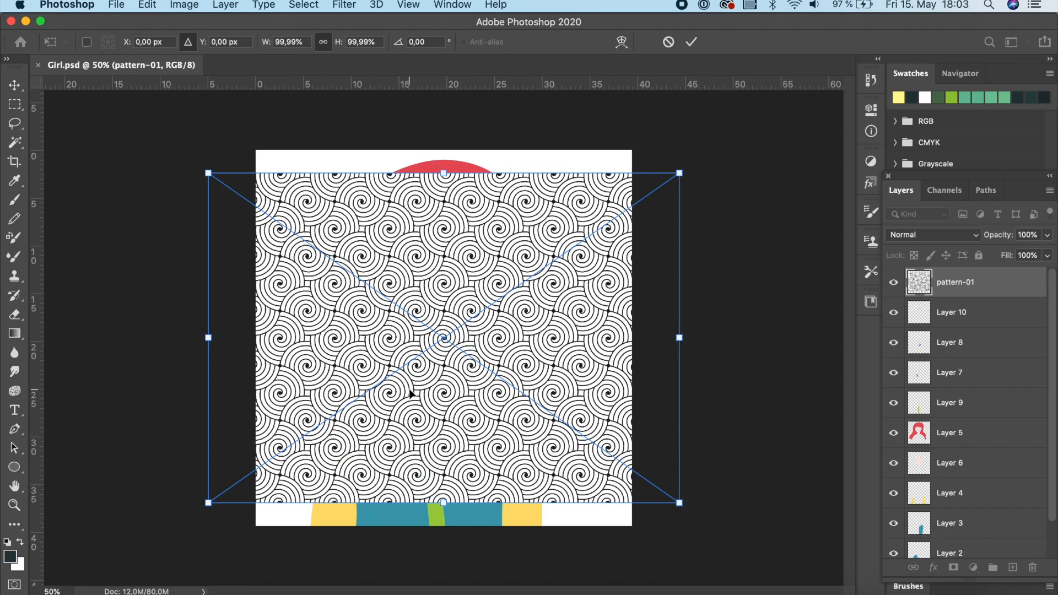
Scale the placed pattern to about 158% so it covers the whole canvas.
left_click_drag(208, 173, 111, 54)
left_click_drag(679, 503, 829, 587)
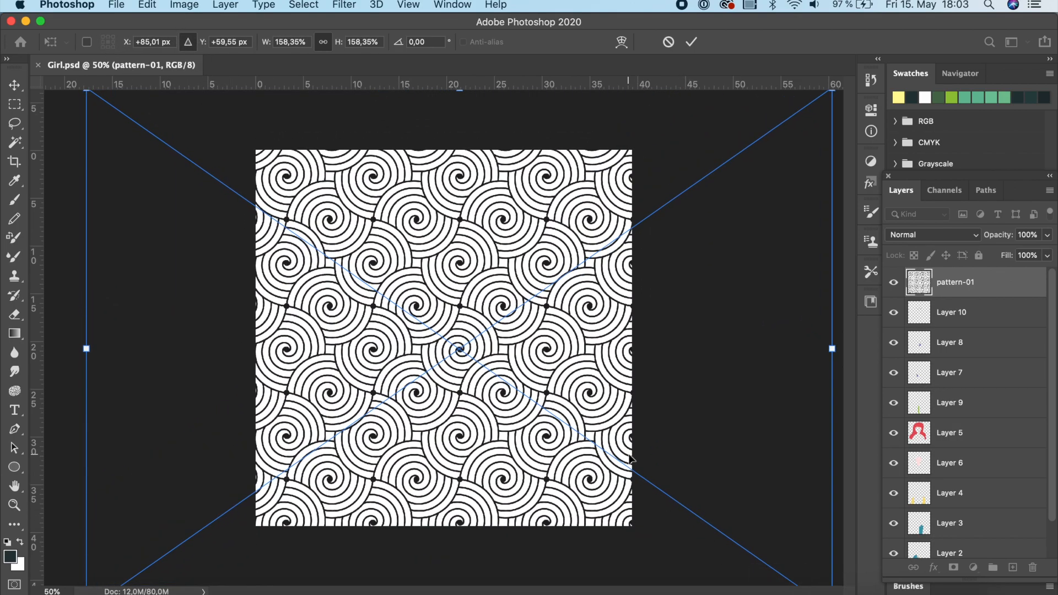
scroll(629, 460, "up", 2)
scroll(629, 459, "up", 2)
scroll(630, 459, "down", 4)
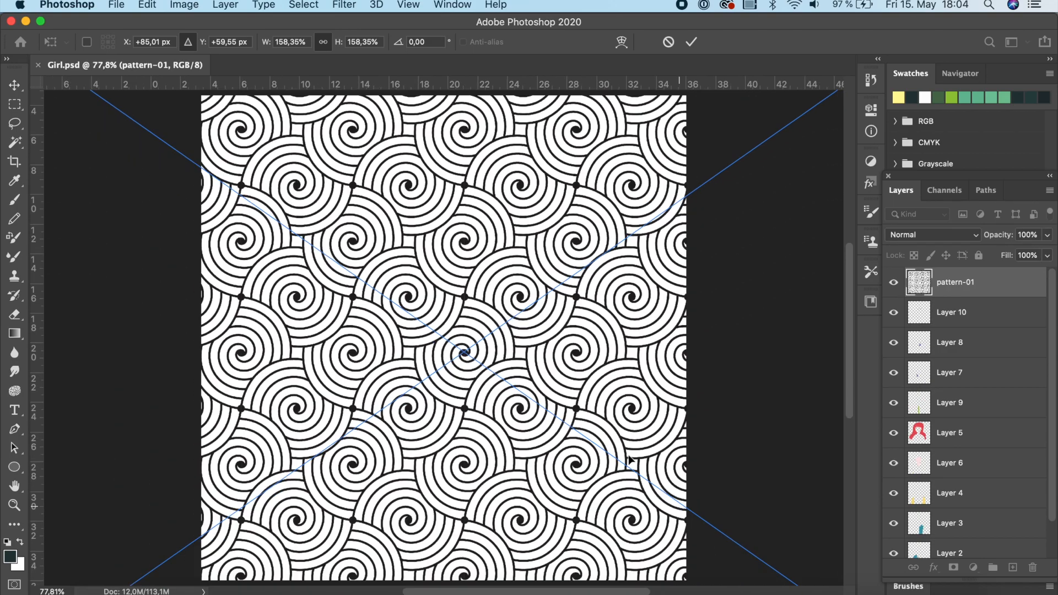
scroll(630, 460, "down", 1)
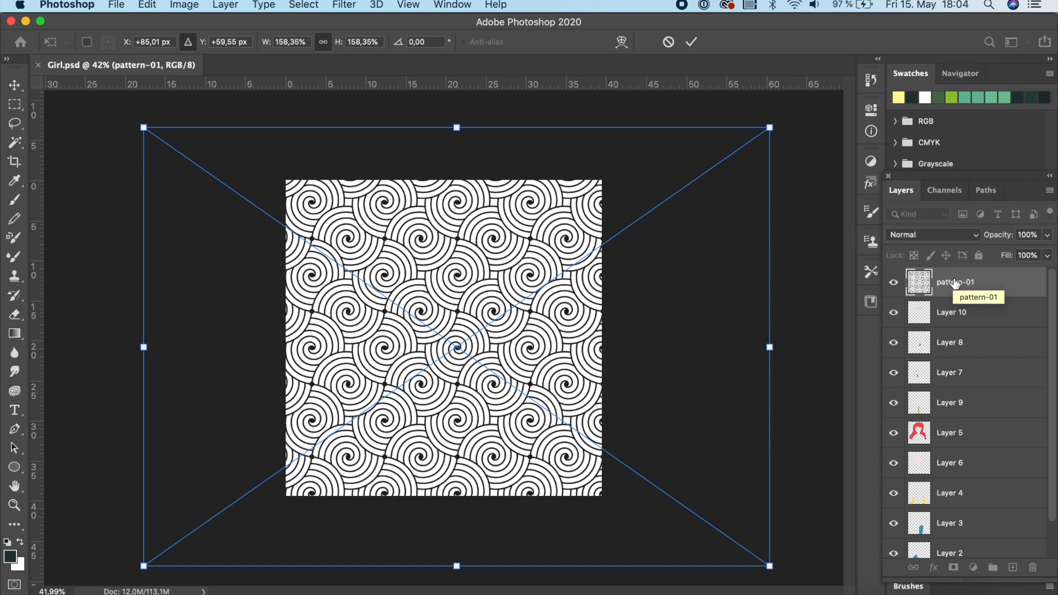
Move the pattern-01 layer down to sit directly above Background and commit the placement.
left_click_drag(955, 282, 975, 530)
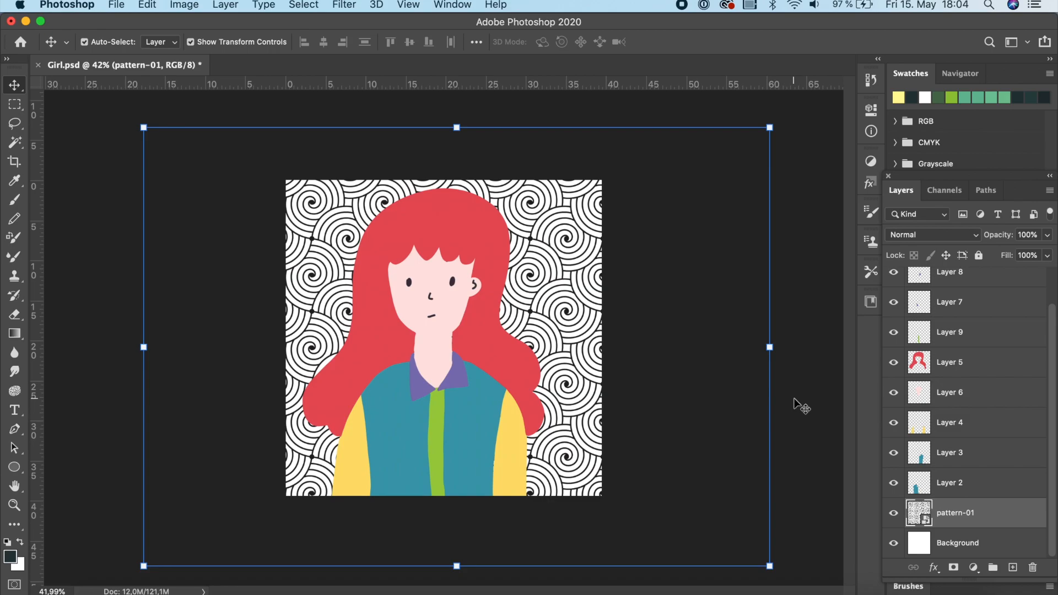
left_click(803, 368)
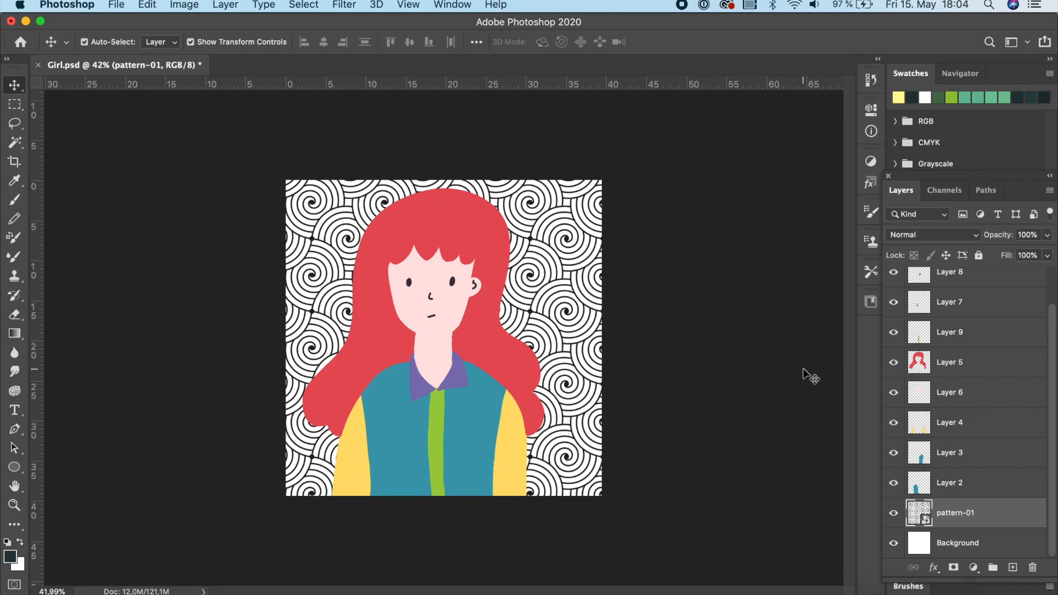
Open the Timeline panel and create a video timeline.
left_click(462, 5)
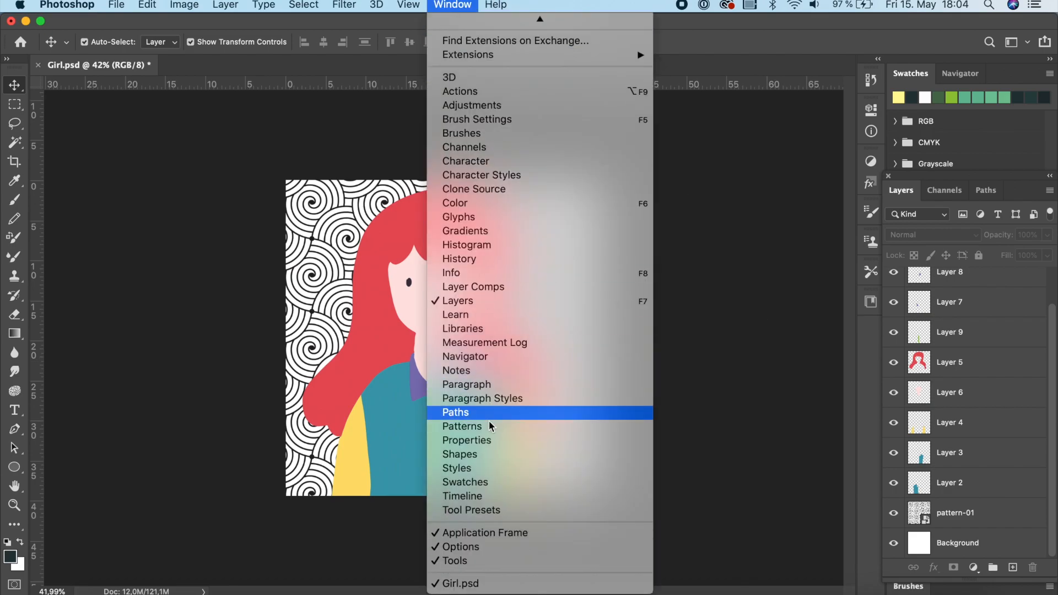
left_click(484, 495)
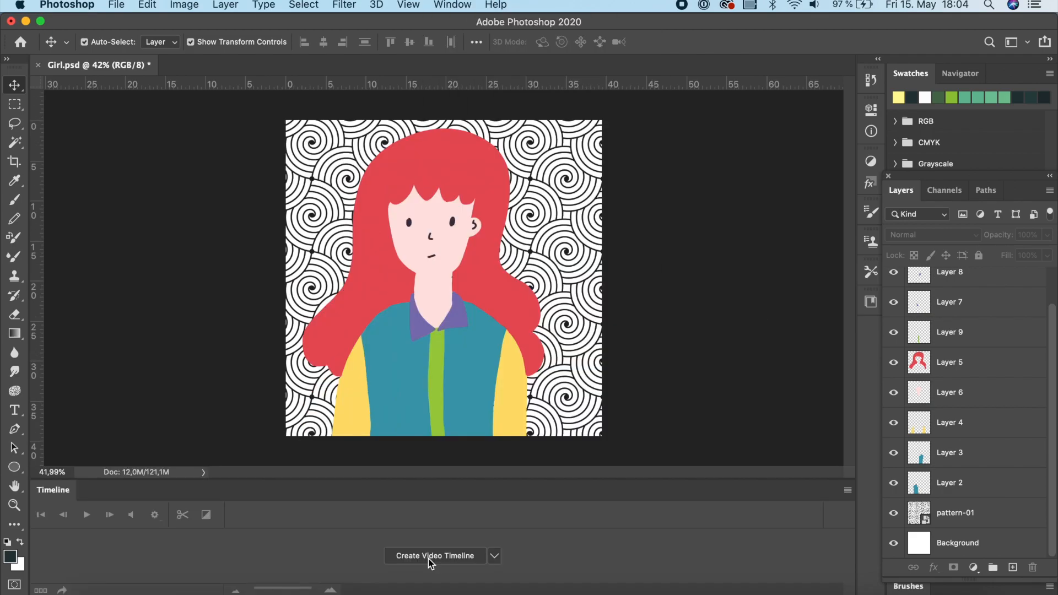
left_click(428, 557)
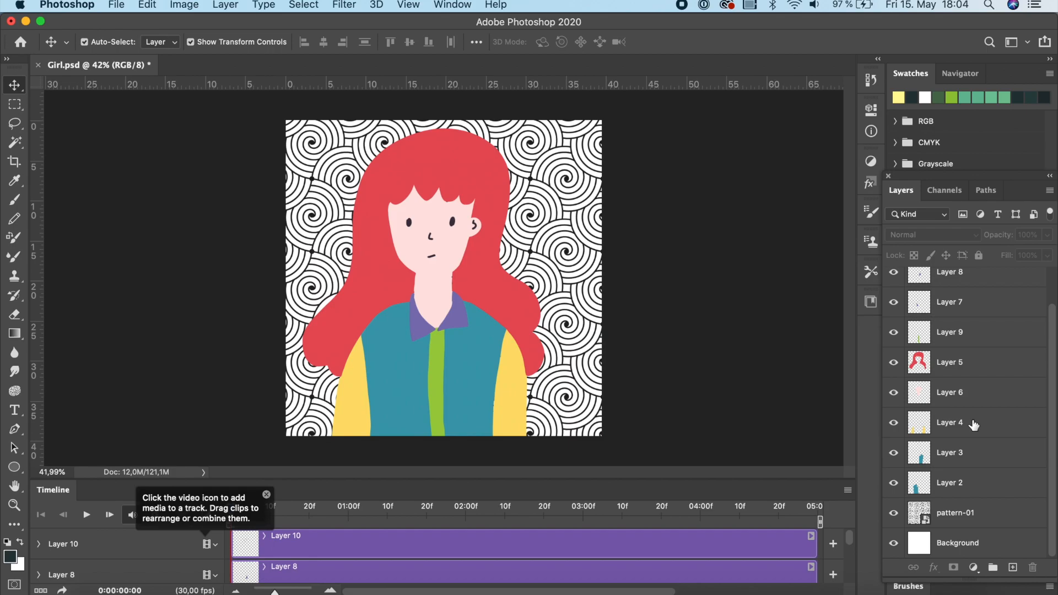
Dismiss the timeline tip and scroll through the layer tracks in the timeline.
scroll(974, 425, "up", 2)
scroll(970, 419, "down", 2)
left_click(266, 494)
scroll(114, 558, "down", 2)
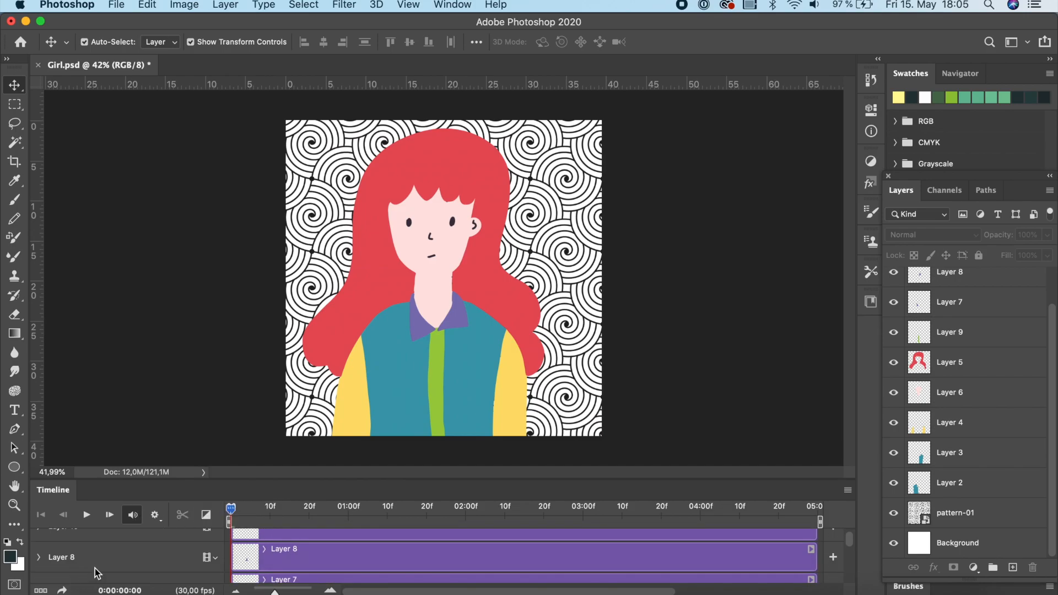
scroll(95, 569, "up", 2)
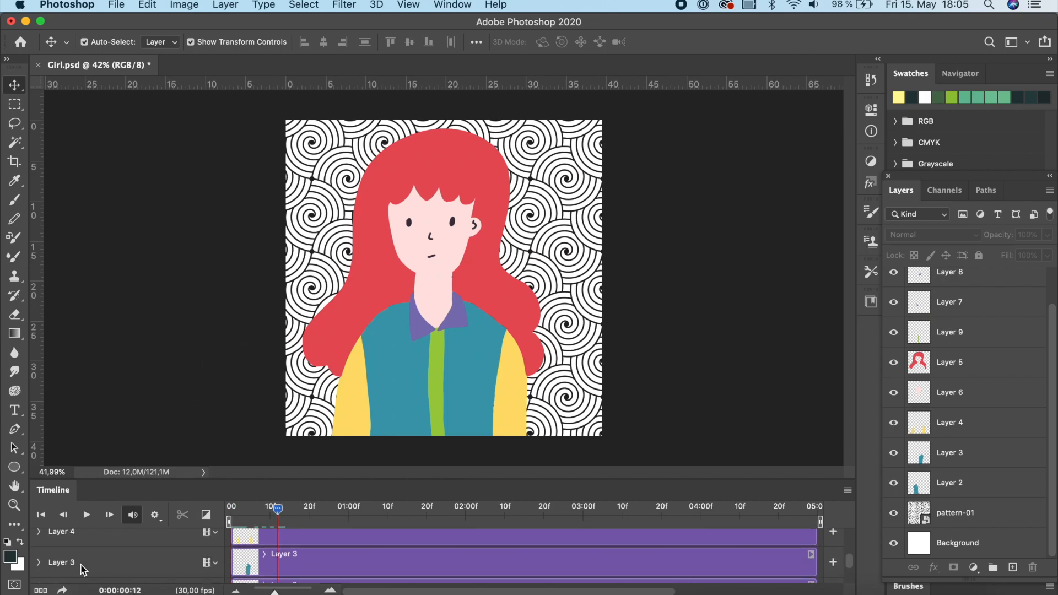
Select the pattern-01 track in the timeline and move the playhead back to the first frame.
scroll(847, 557, "up", 5)
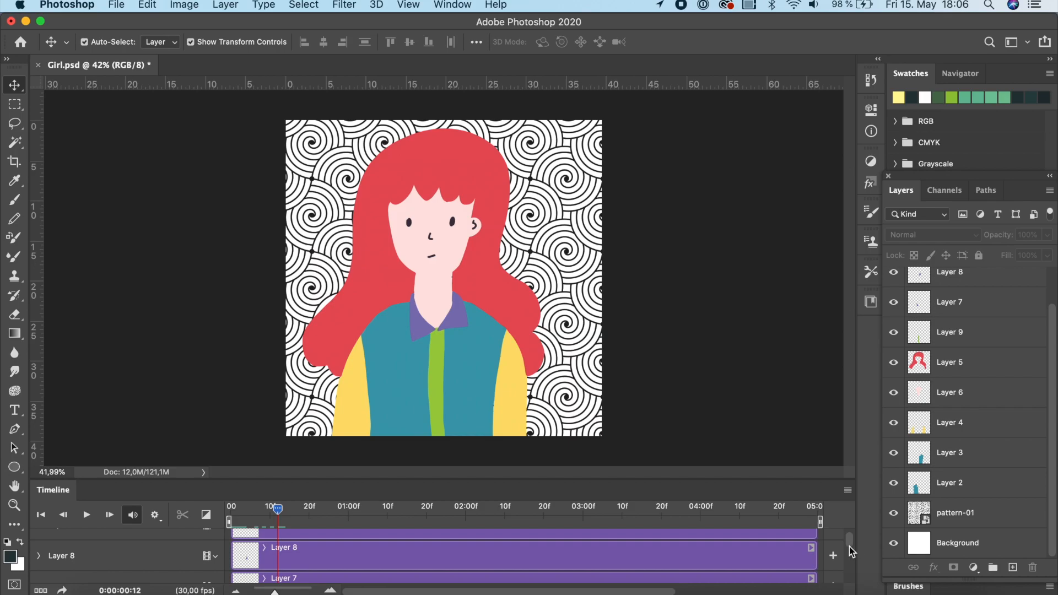
scroll(850, 547, "down", 8)
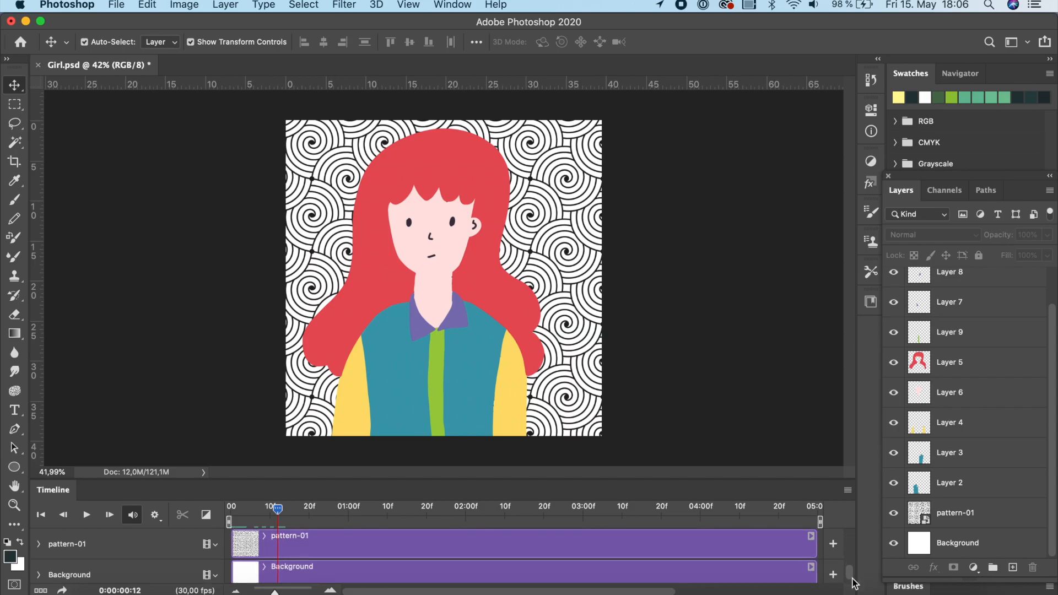
scroll(854, 584, "down", 2)
scroll(856, 582, "up", 3)
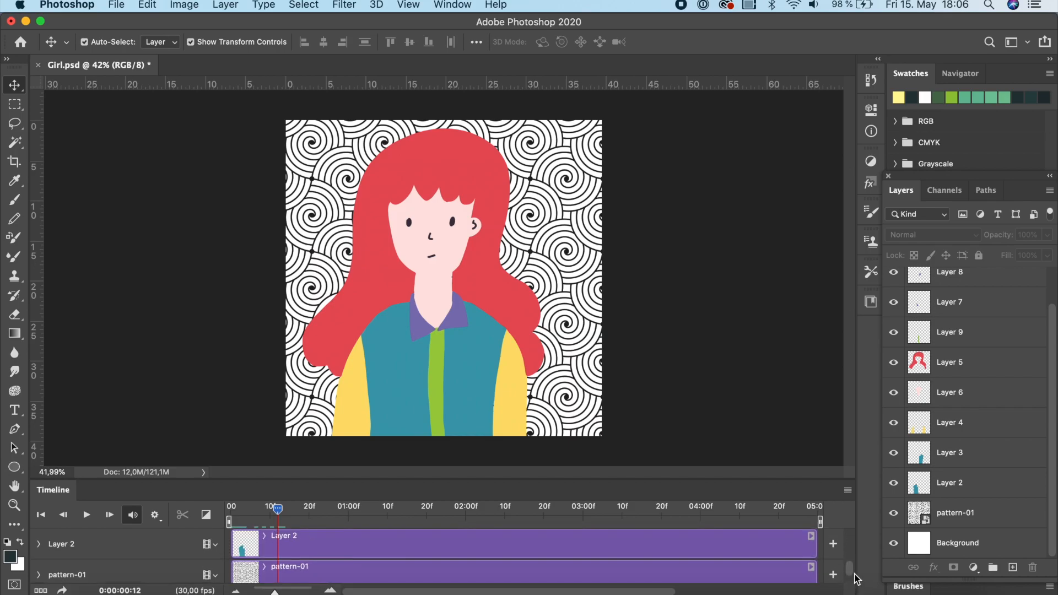
left_click(631, 578)
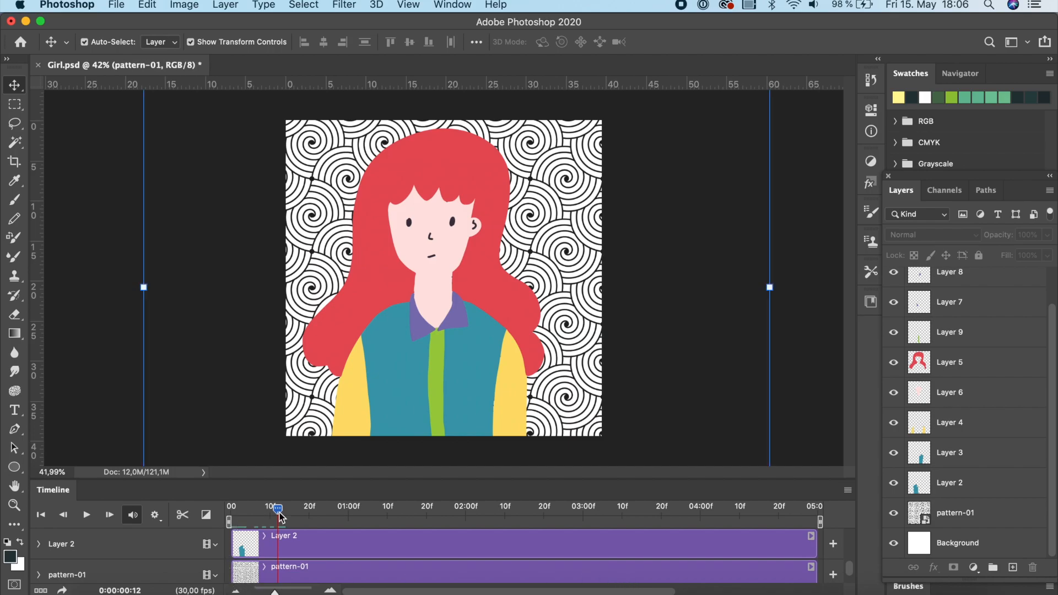
left_click_drag(279, 517, 229, 517)
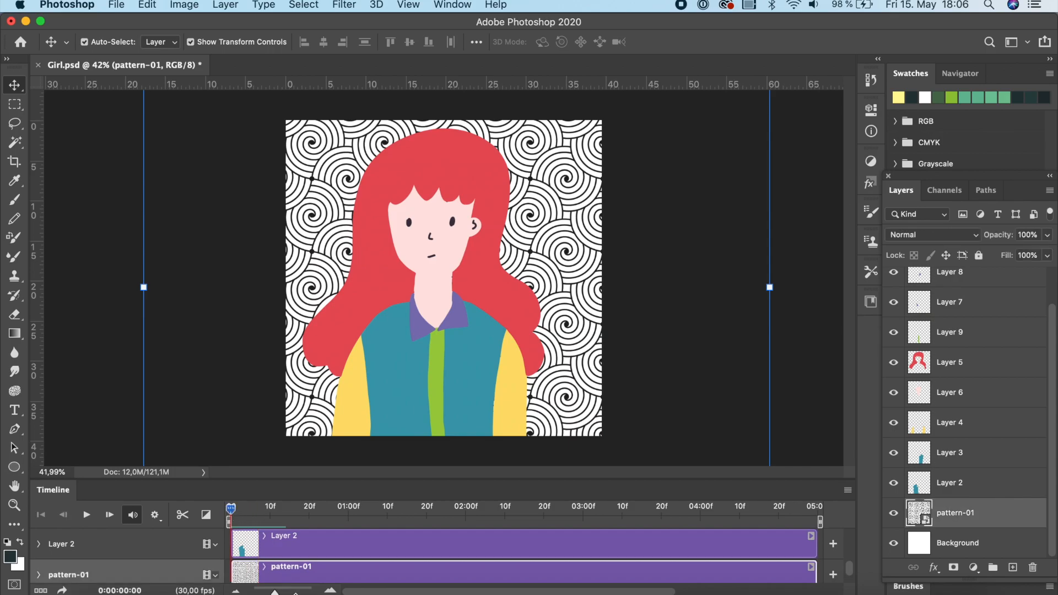
Expand the pattern-01 track and set a Transform keyframe at the first frame.
left_click_drag(275, 592, 266, 592)
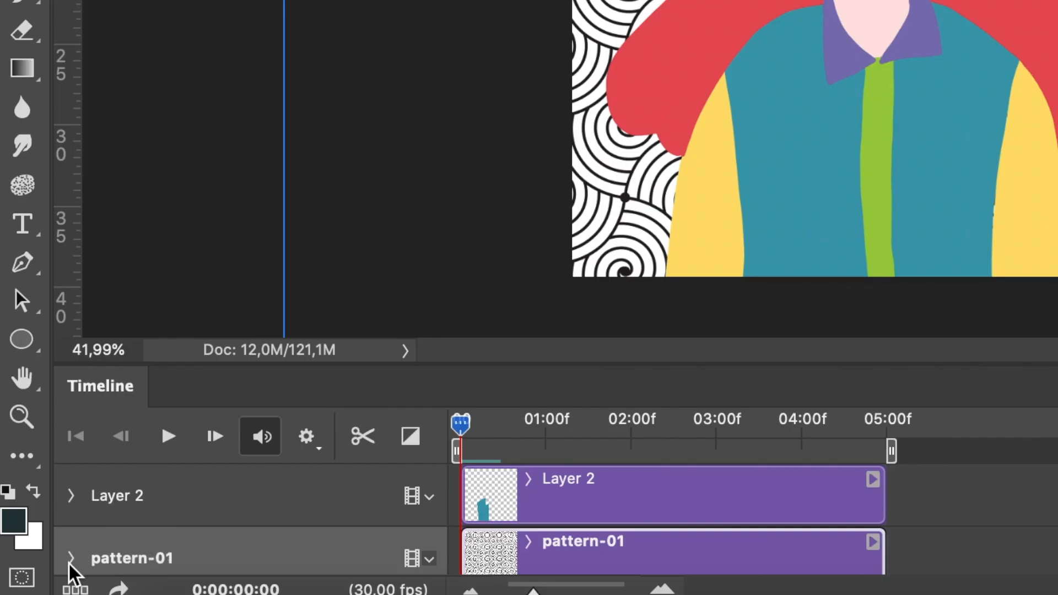
left_click(70, 560)
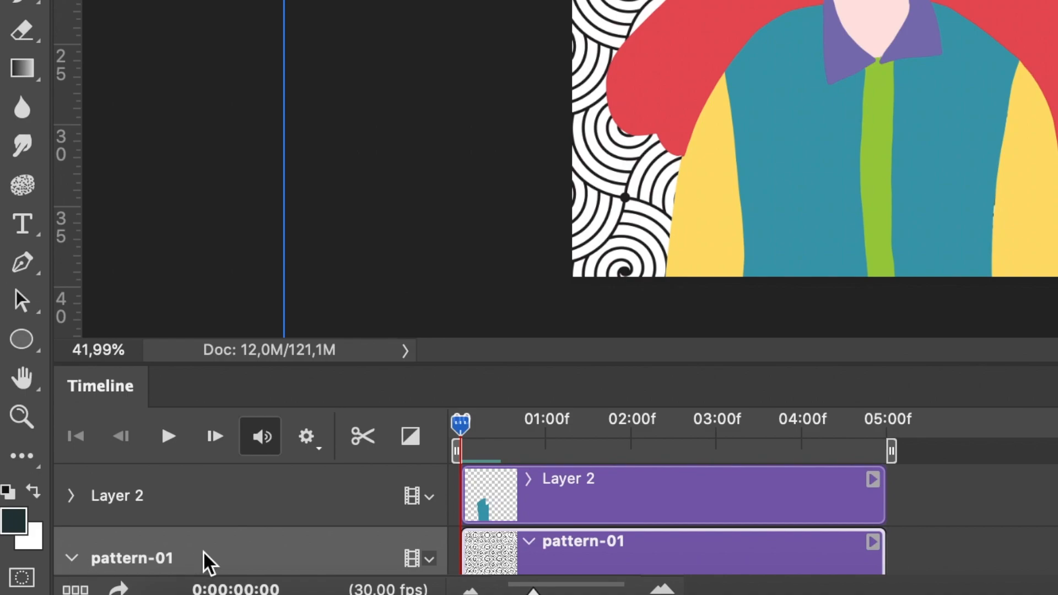
scroll(205, 560, "down", 5)
scroll(206, 560, "up", 2)
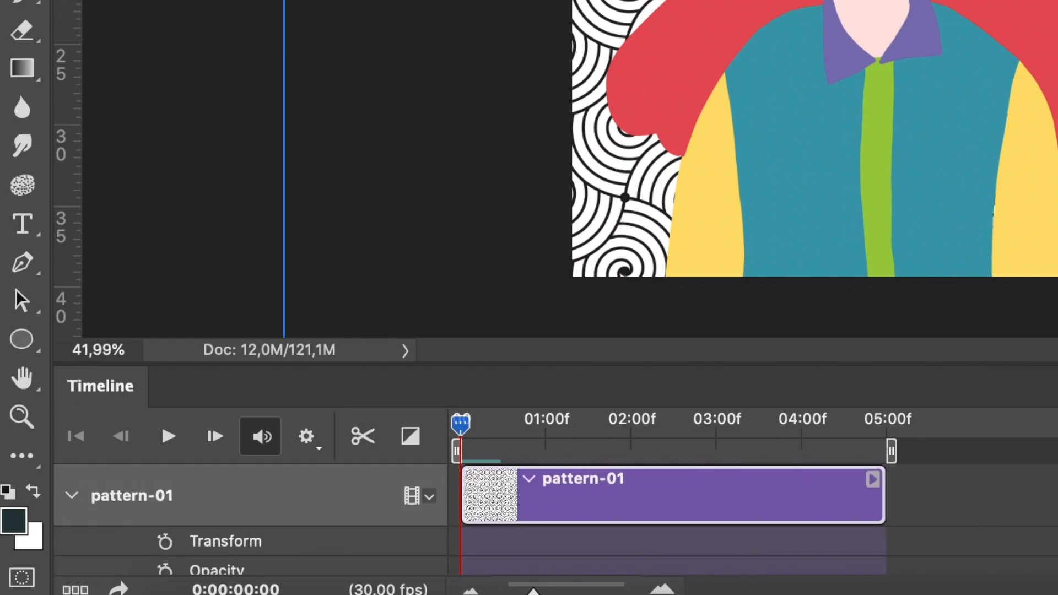
left_click(165, 543)
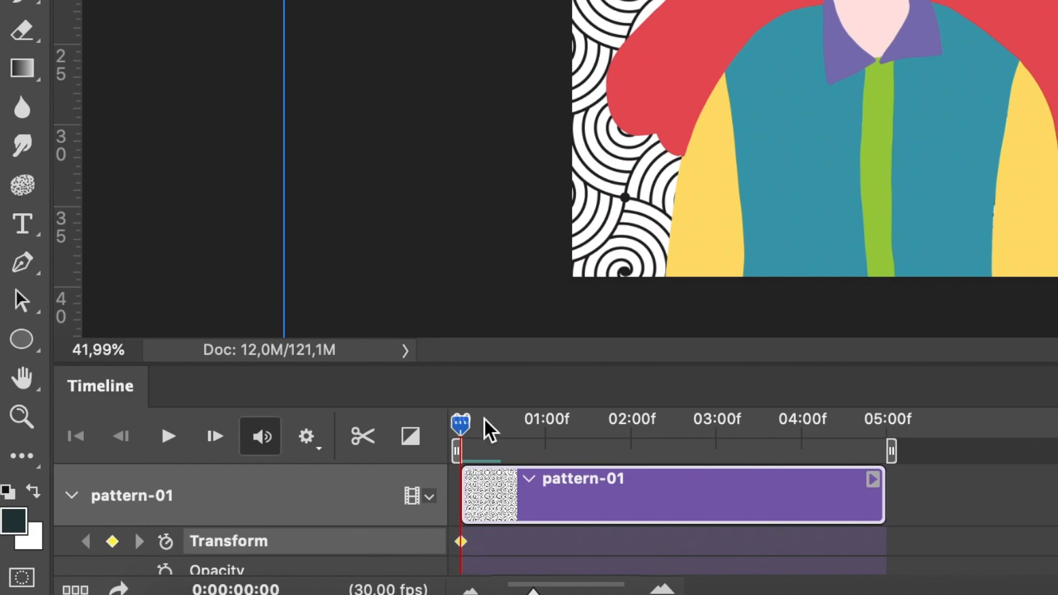
At the clip's last frame, transform the pattern to X -500 px, Y +500 px and scale it to about 172%.
left_click_drag(462, 436, 907, 463)
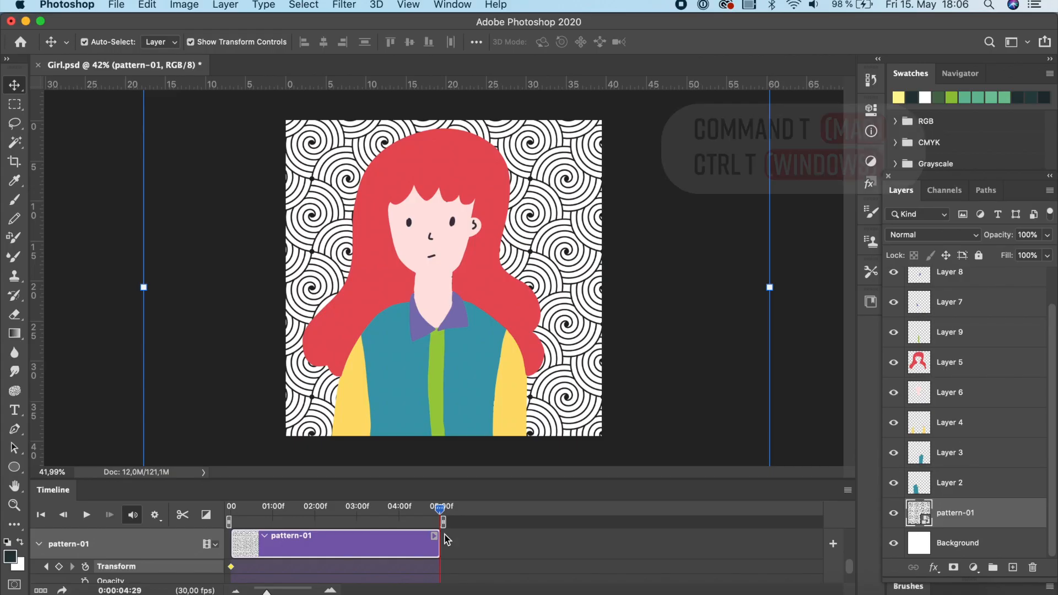
key("super+t")
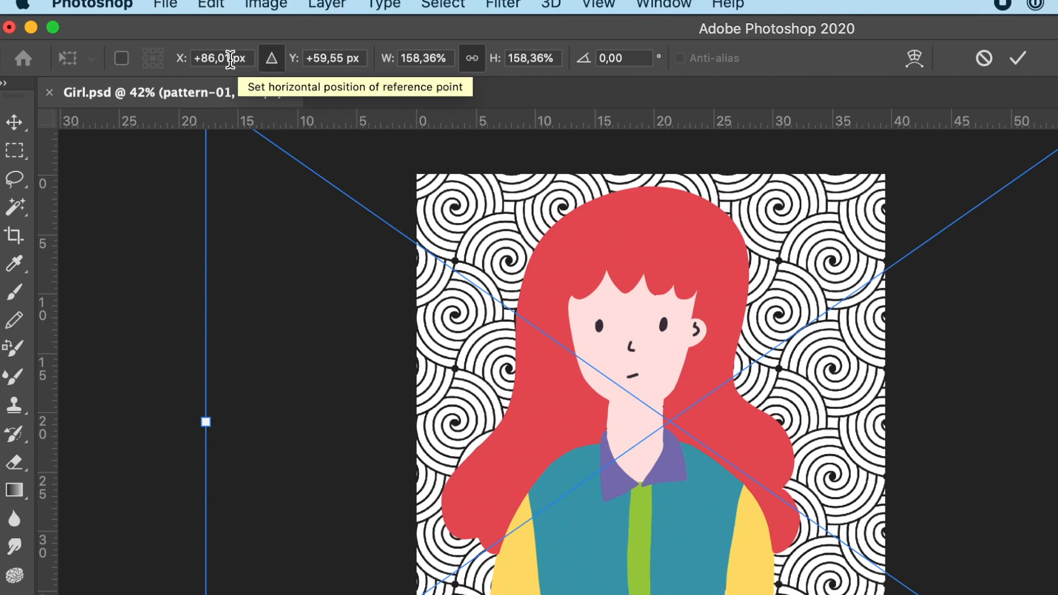
left_click(230, 58)
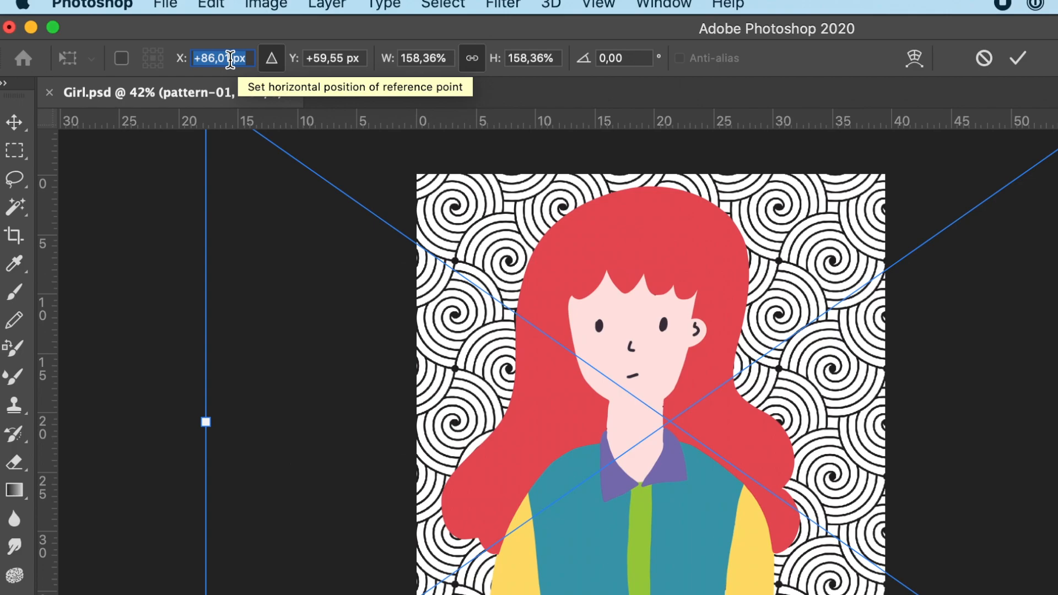
type("-500")
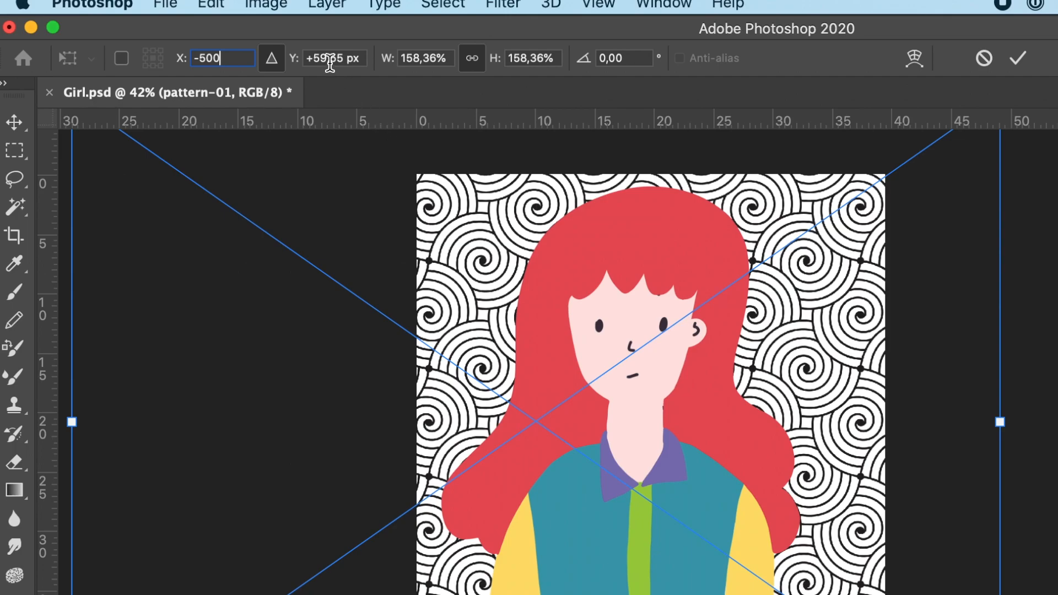
left_click(330, 58)
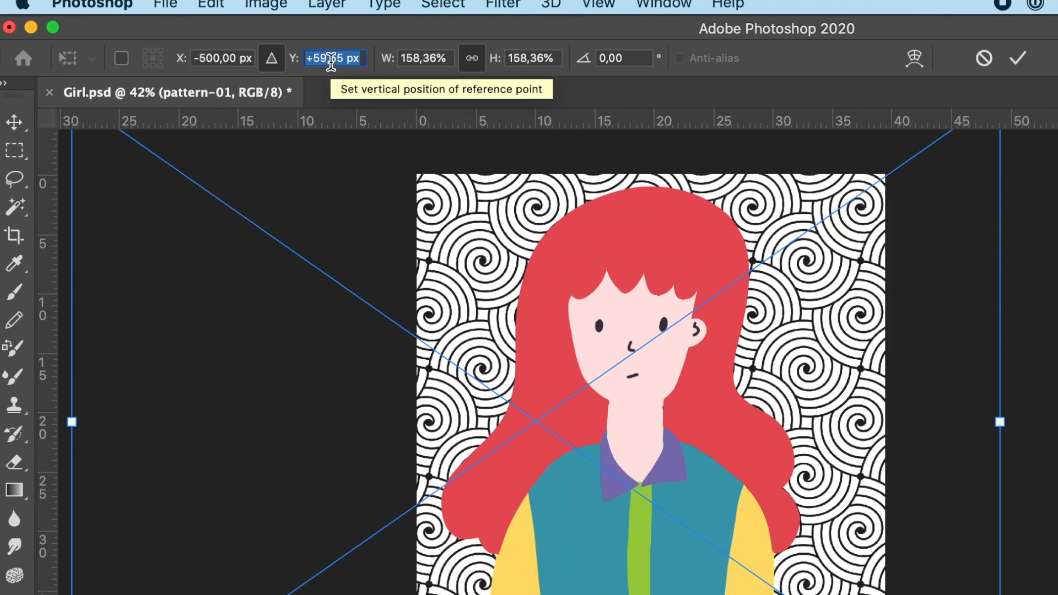
type("+500")
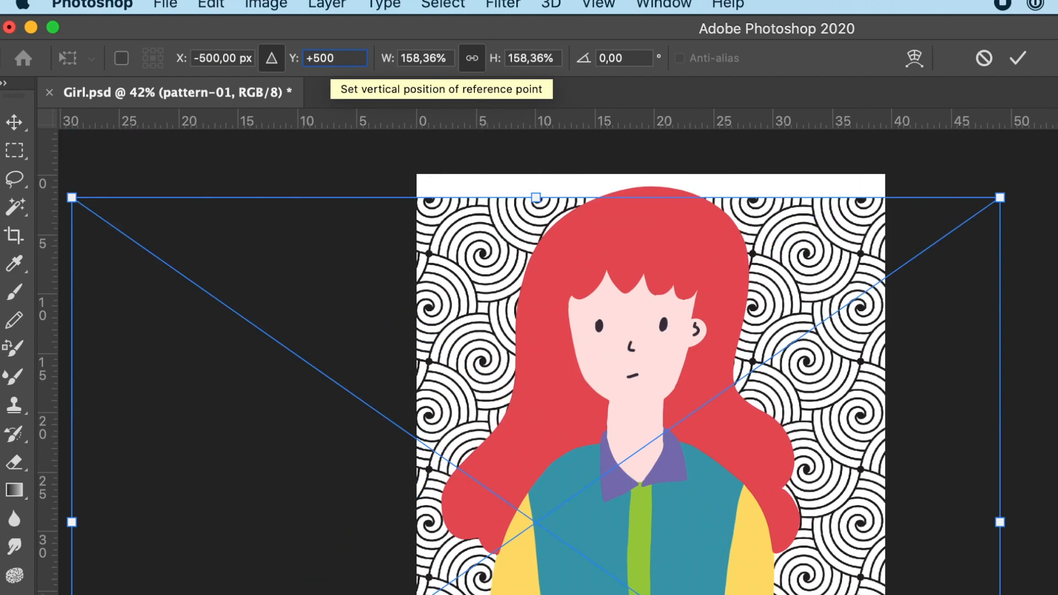
key("Return")
left_click_drag(538, 194, 536, 141)
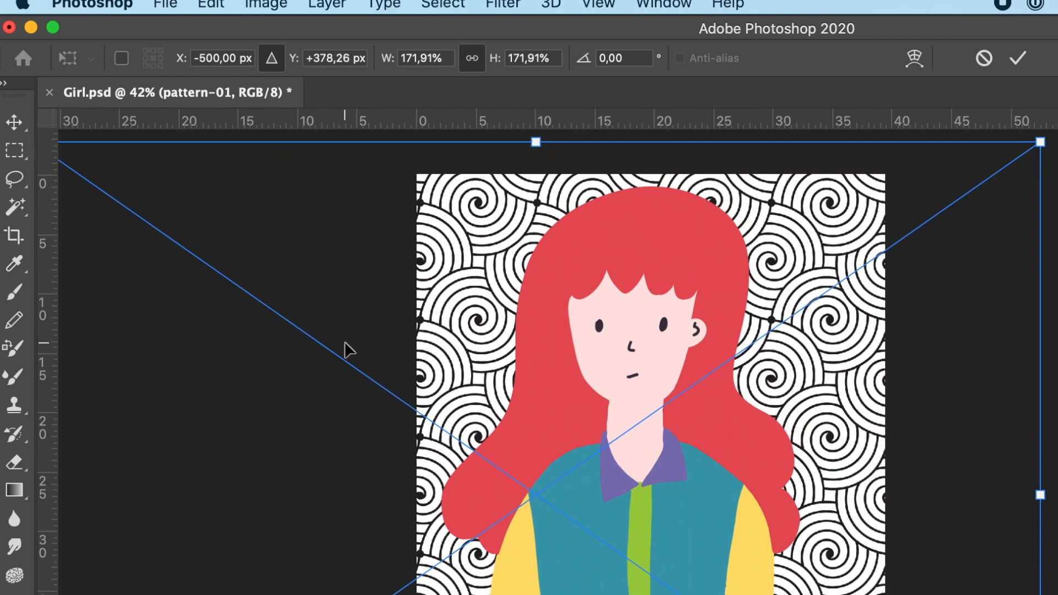
left_click(320, 57)
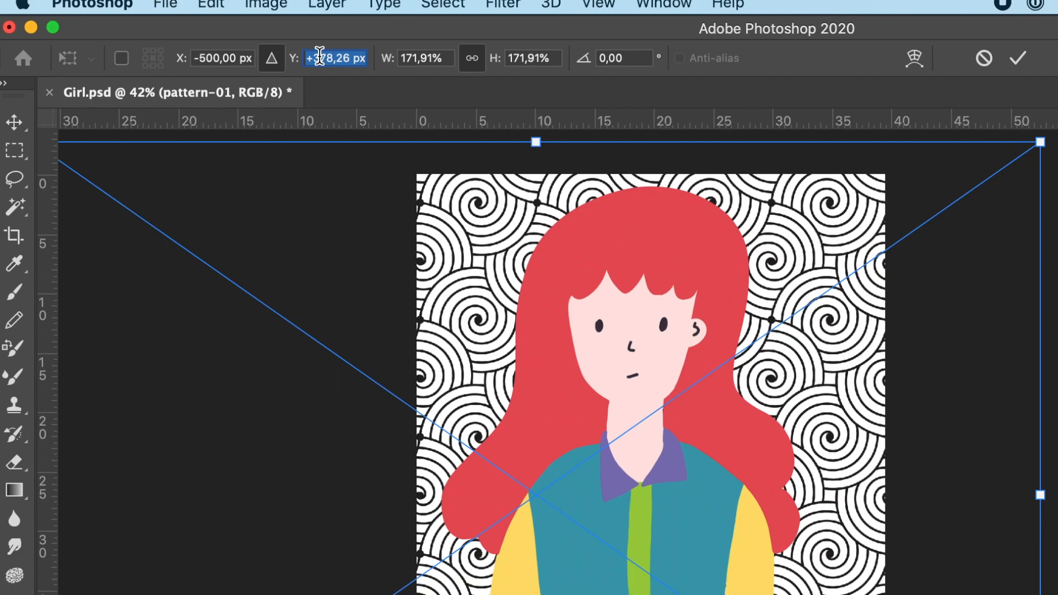
type("+500")
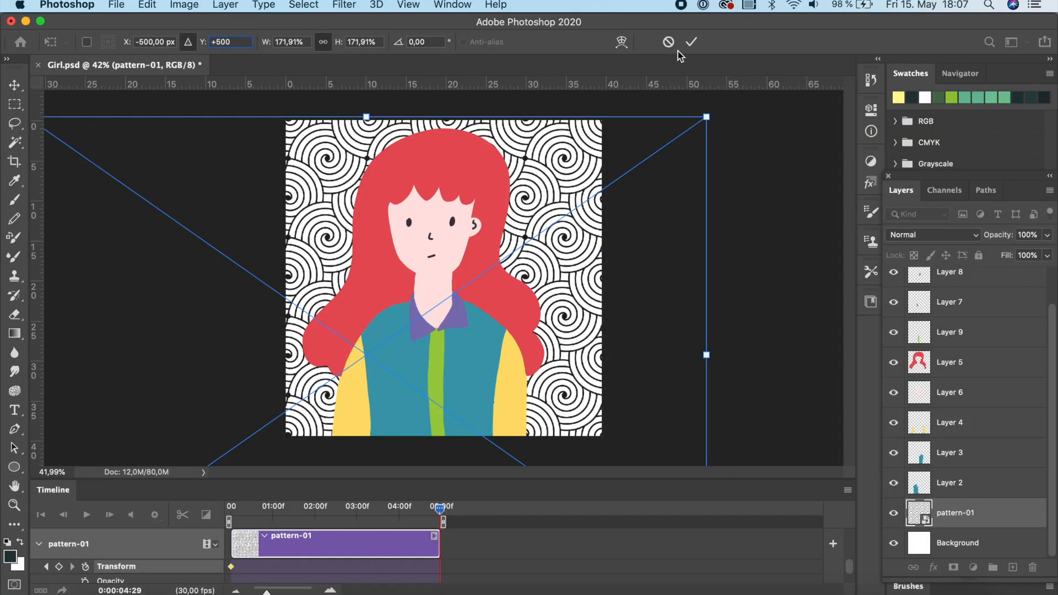
left_click(690, 43)
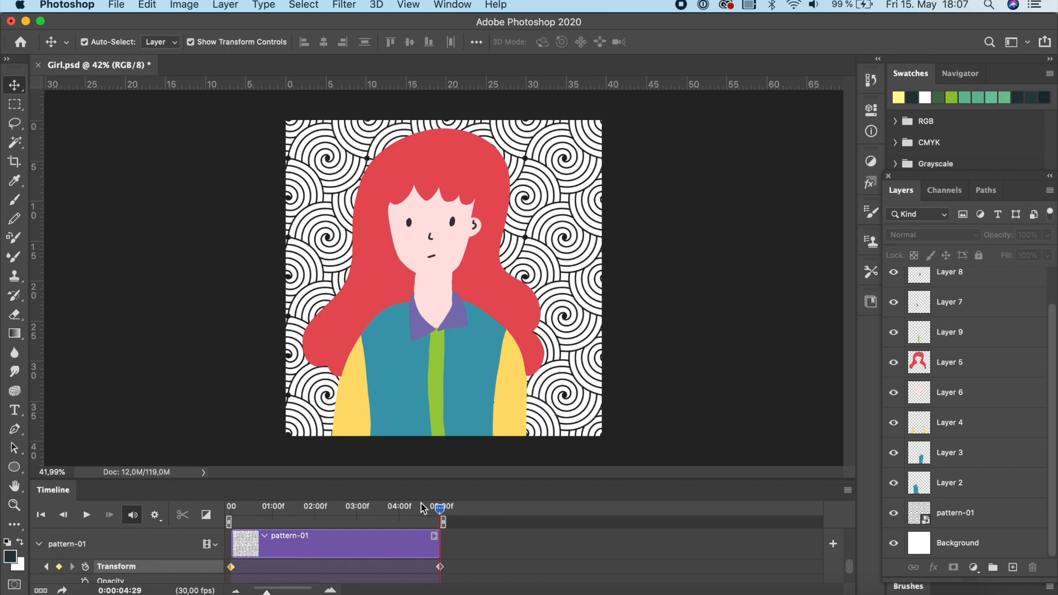
Return the playhead to the start and play back the animation preview.
left_click_drag(441, 512, 229, 511)
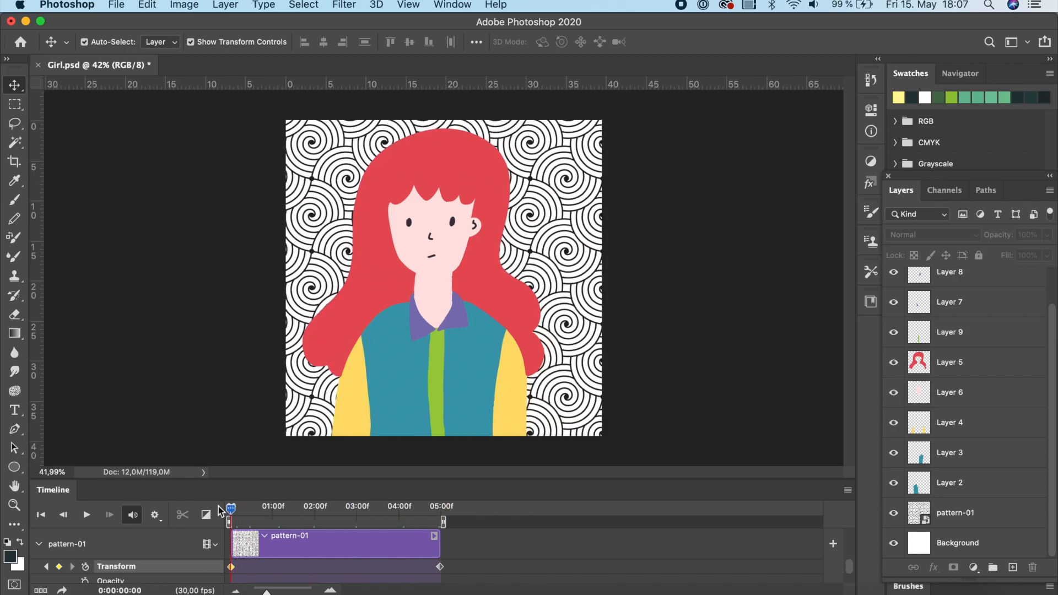
left_click(155, 516)
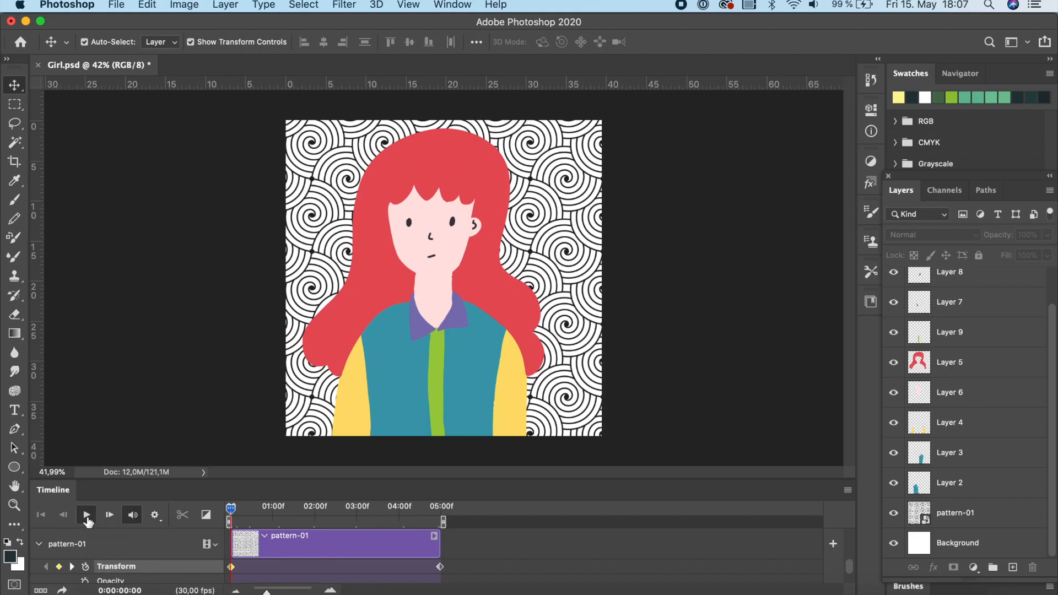
left_click(173, 433)
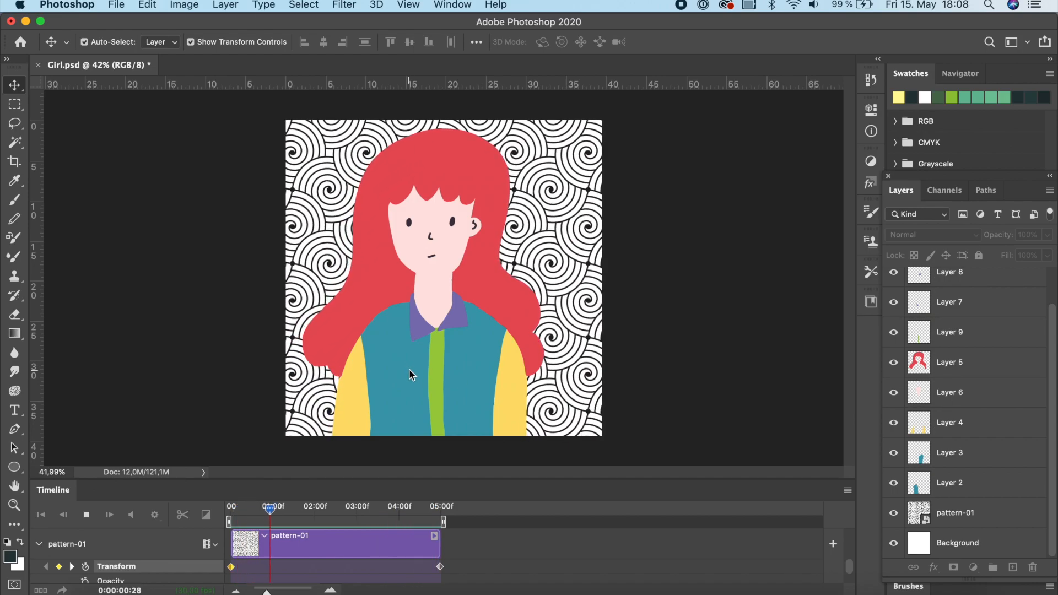
left_click(86, 515)
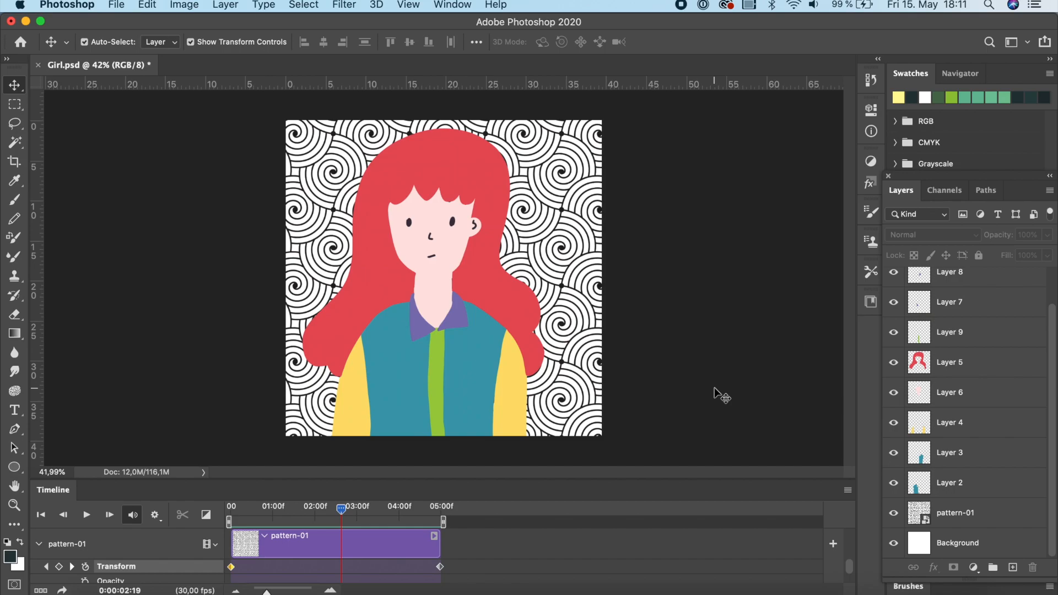
Select Layer 2, place the pattern file embedded above it, and shift the placed pattern down over the shirt.
left_click(410, 365)
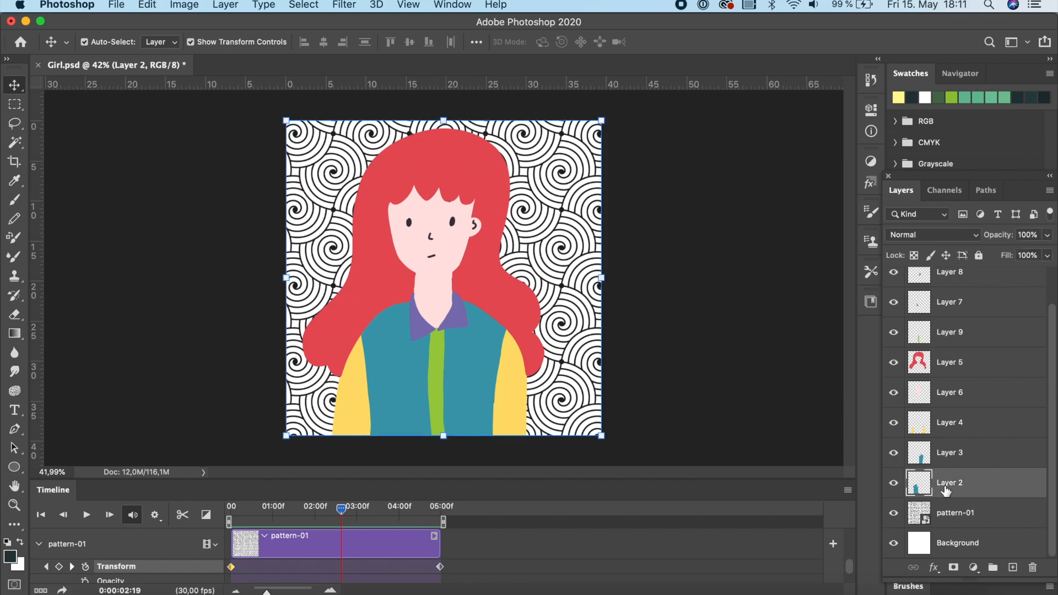
left_click(118, 4)
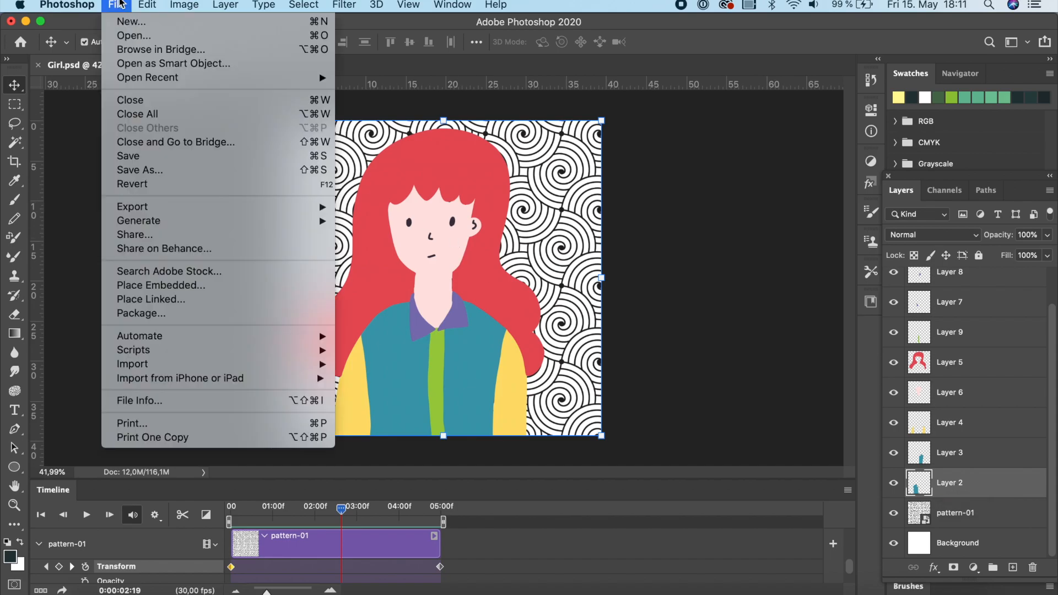
left_click(155, 286)
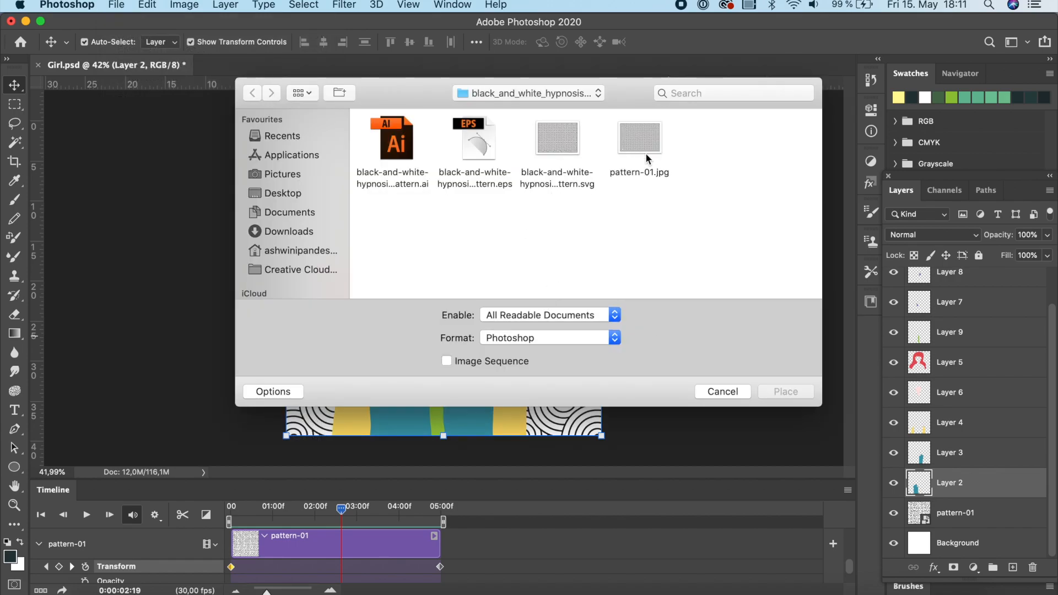
double_click(646, 154)
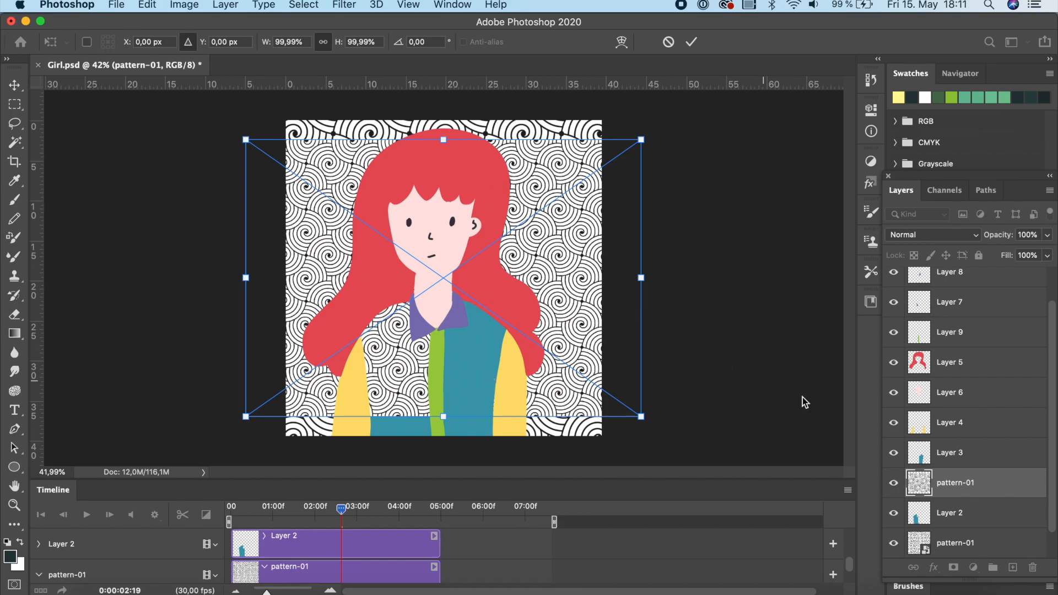
left_click_drag(574, 371, 579, 406)
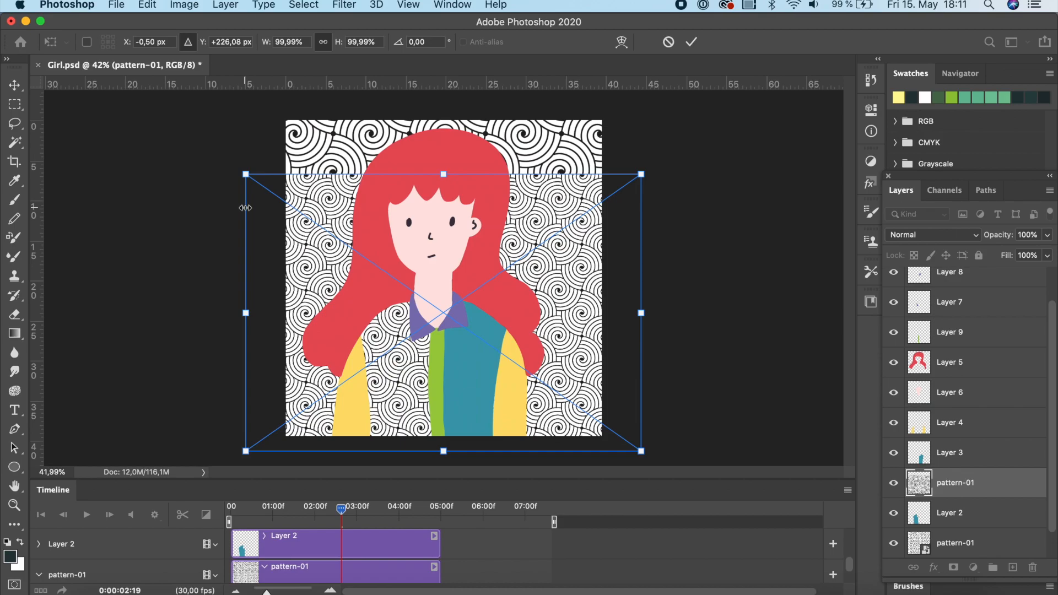
left_click_drag(629, 388, 630, 398)
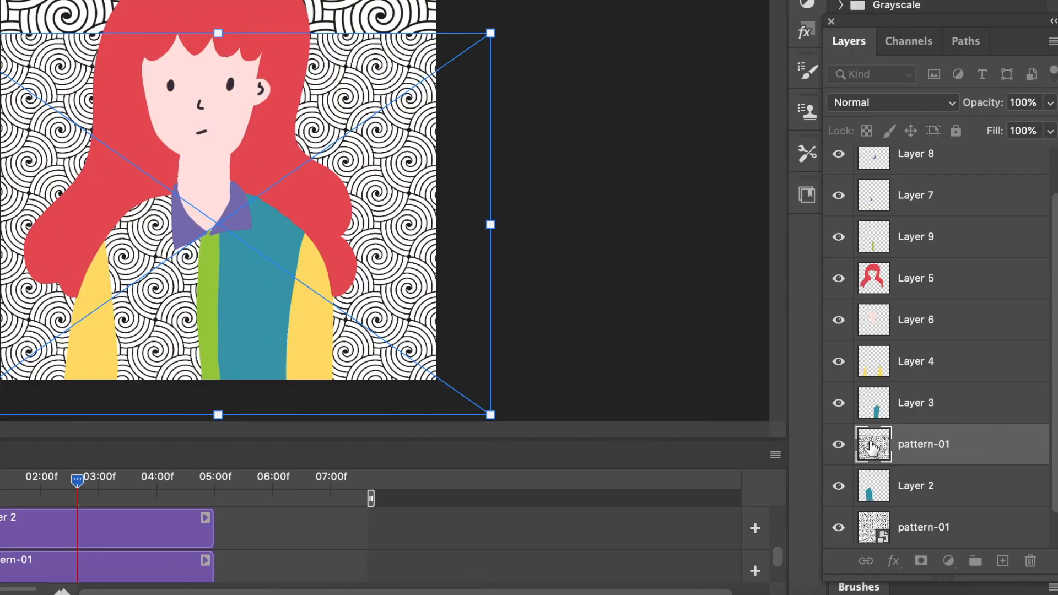
Create a clipping mask that clips the new pattern-01 layer to Layer 2.
right_click(871, 446)
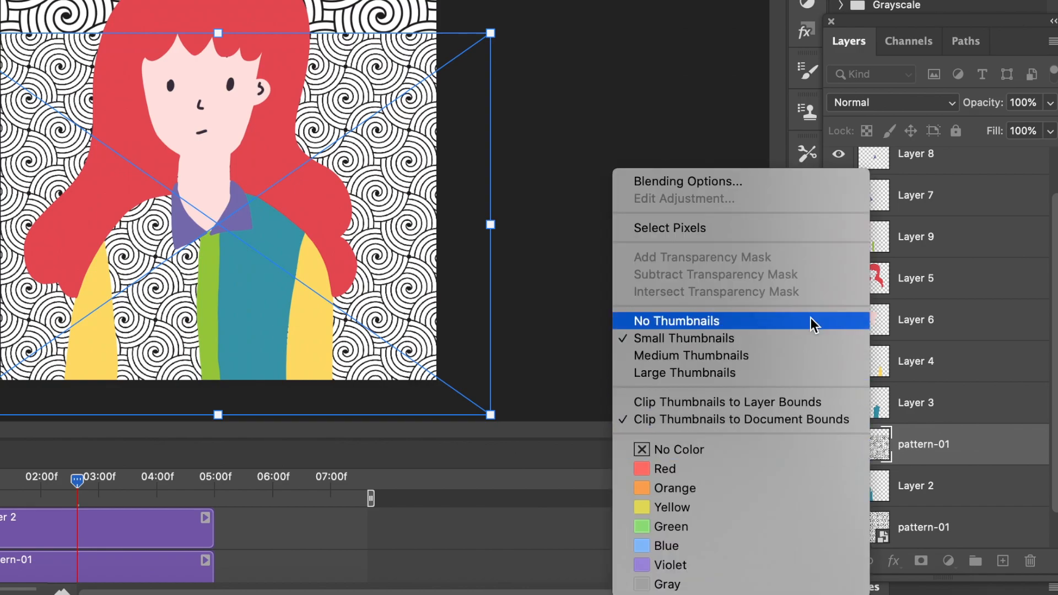
left_click(1036, 468)
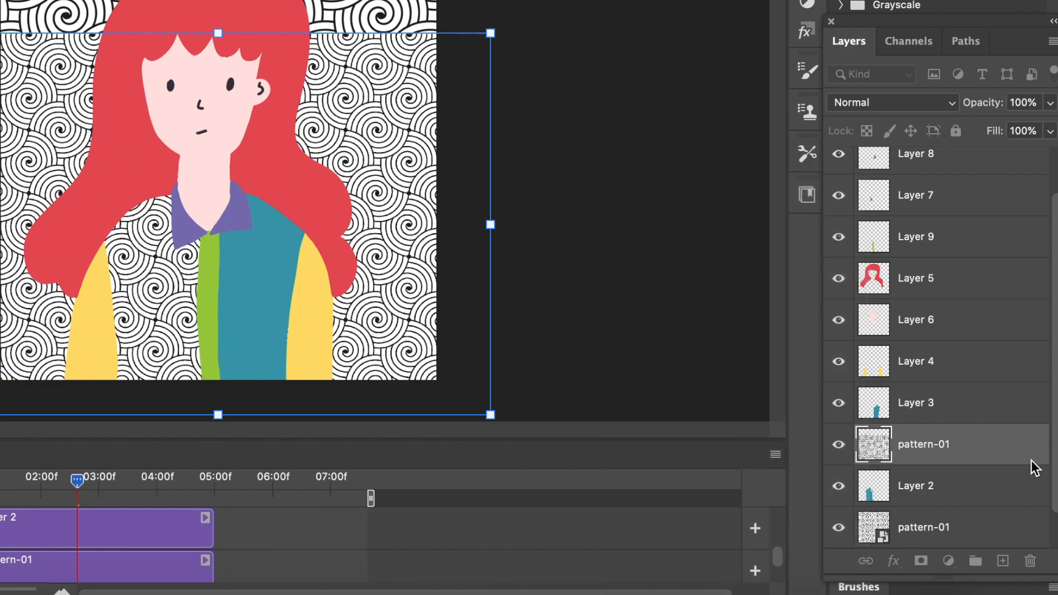
right_click(918, 442)
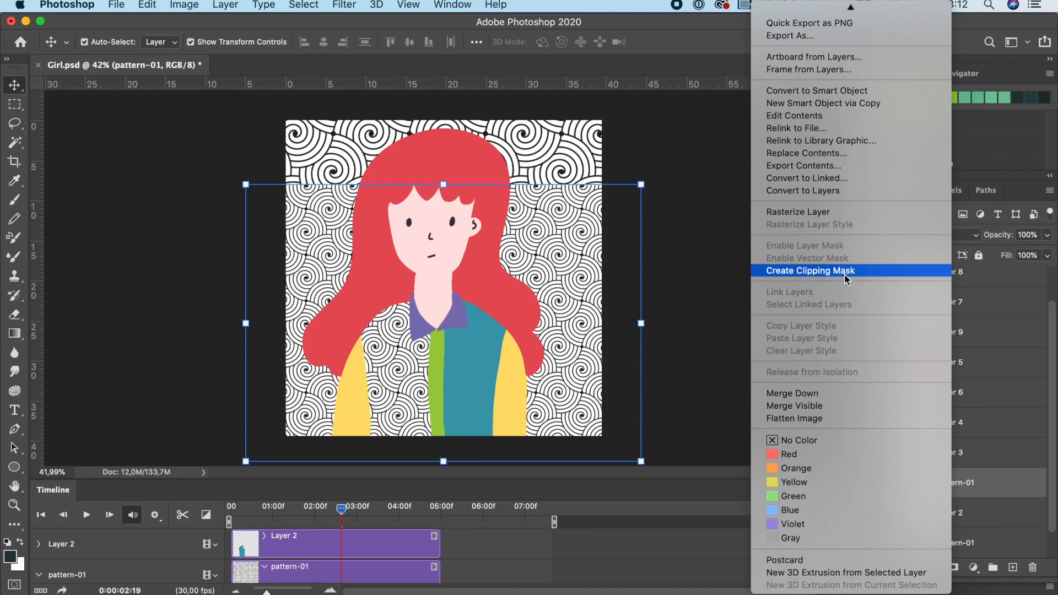
left_click(841, 277)
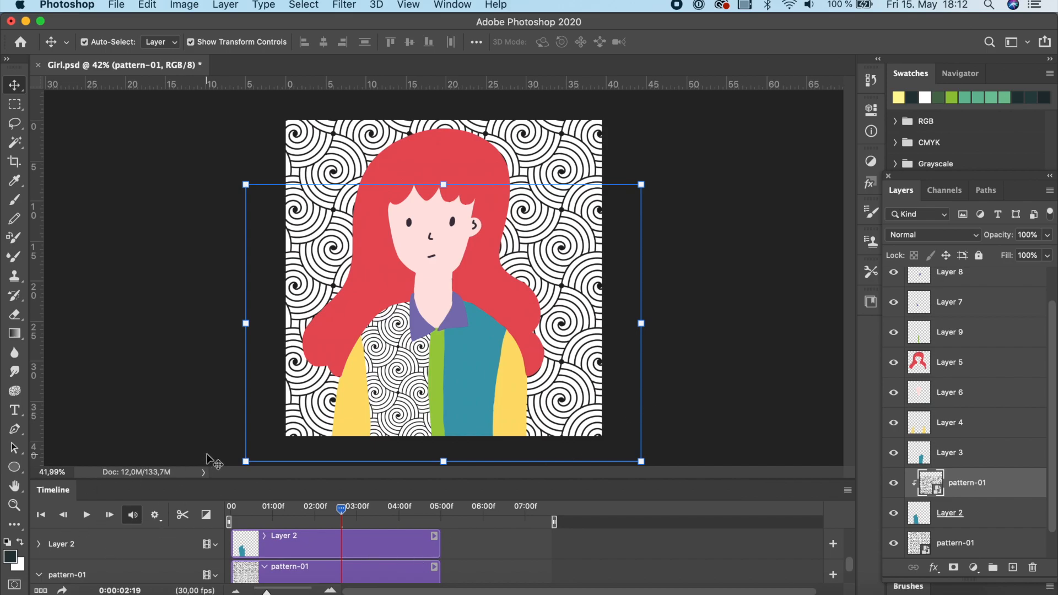
left_click_drag(209, 479, 211, 384)
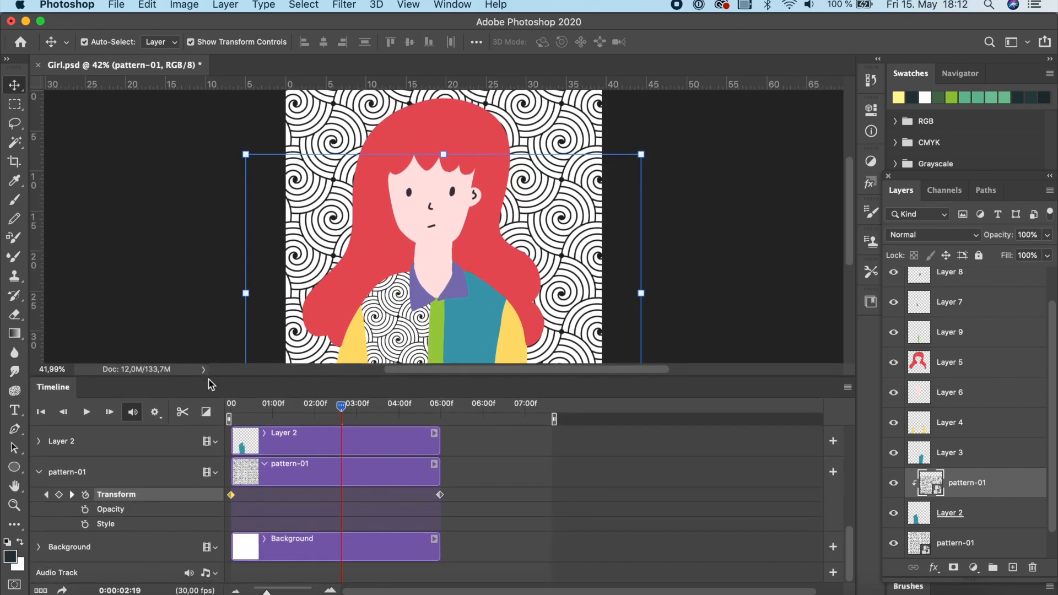
scroll(774, 302, "down", 5)
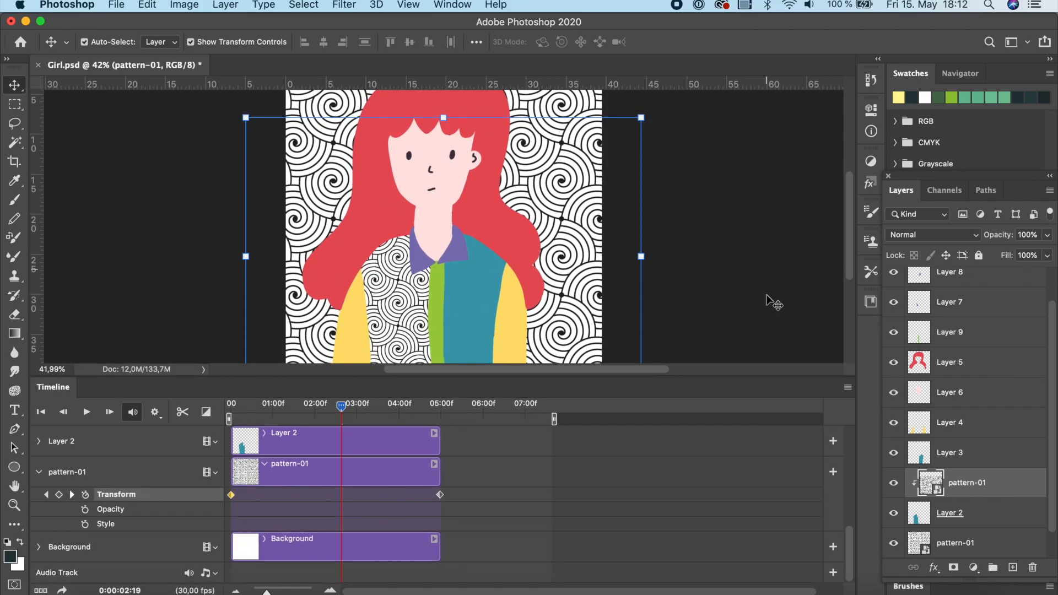
Move the new pattern-01 clip to the timeline's start and set a Transform keyframe at its first frame.
scroll(774, 302, "up", 1)
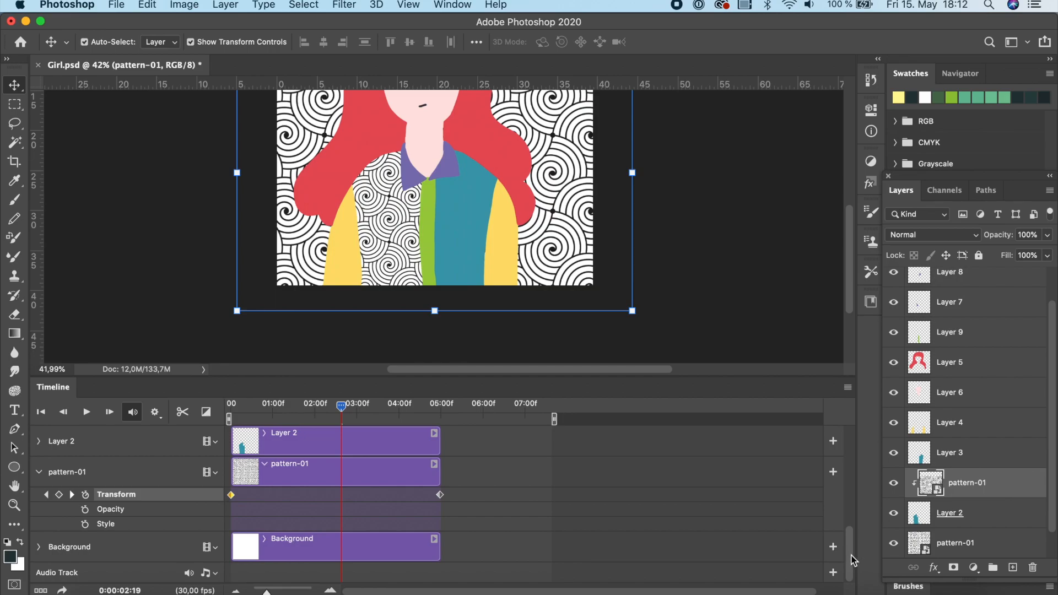
left_click_drag(853, 556, 852, 535)
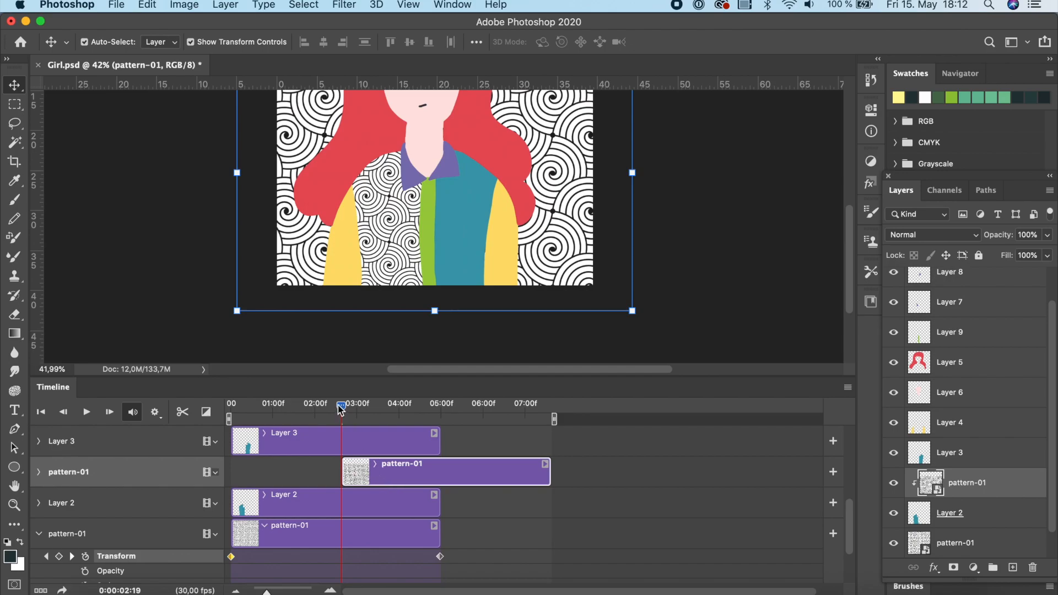
left_click_drag(341, 408, 230, 406)
left_click_drag(408, 485, 297, 481)
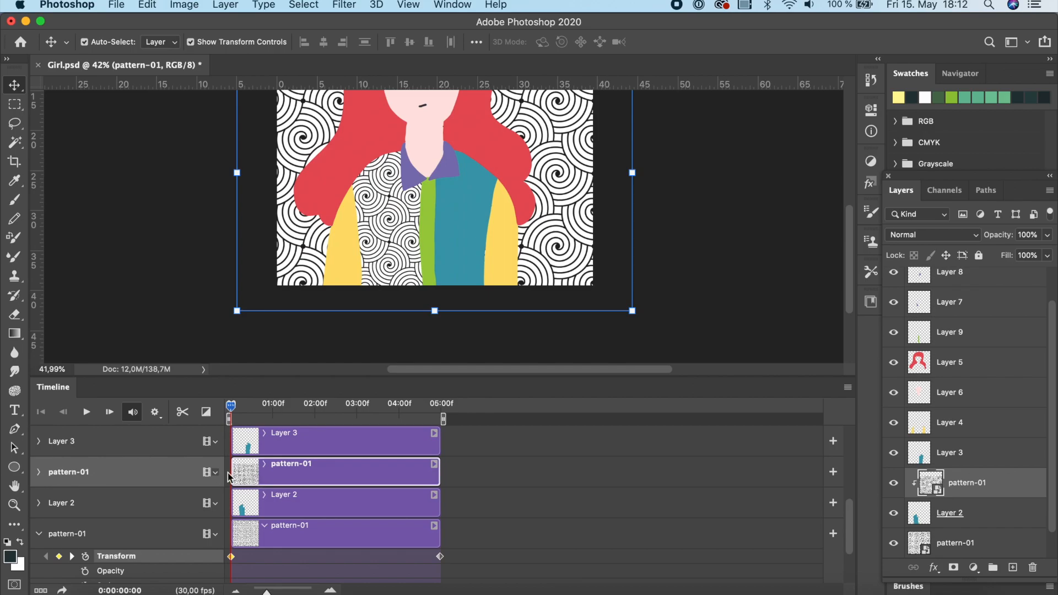
left_click(39, 472)
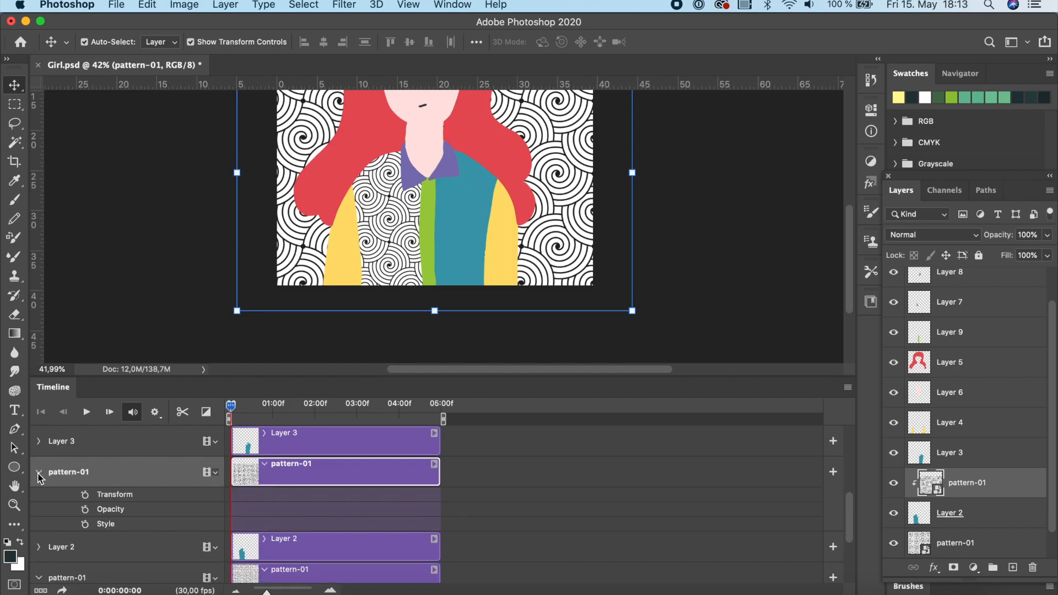
left_click(85, 495)
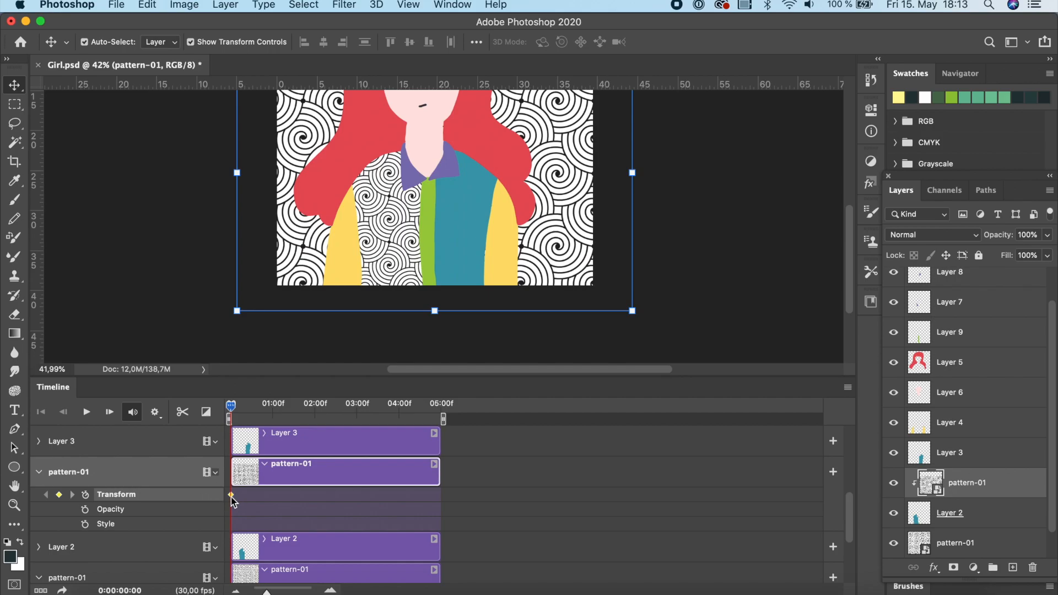
At the clip's last frame, transform the shirt pattern to X -500 px and Y +500 px.
left_click(234, 411)
left_click_drag(234, 410, 448, 437)
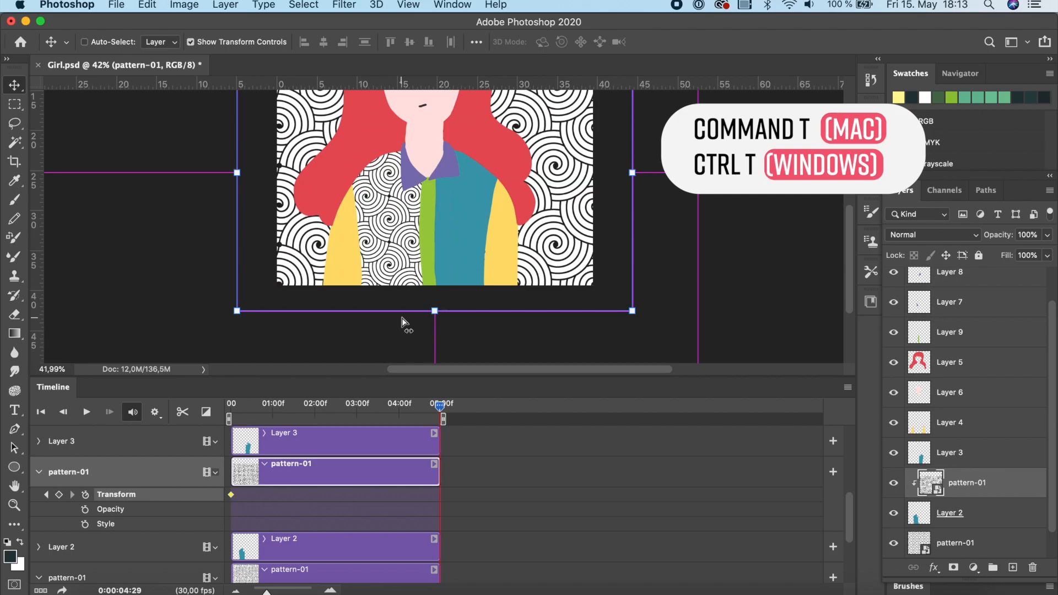
key("super+t")
scroll(410, 301, "up", 3)
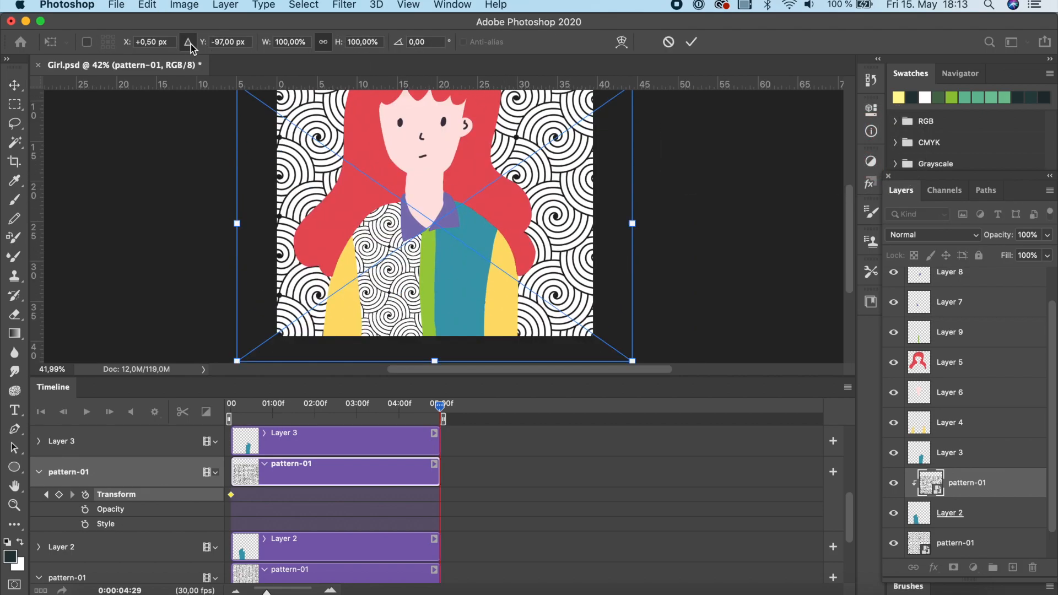
left_click(145, 43)
double_click(145, 42)
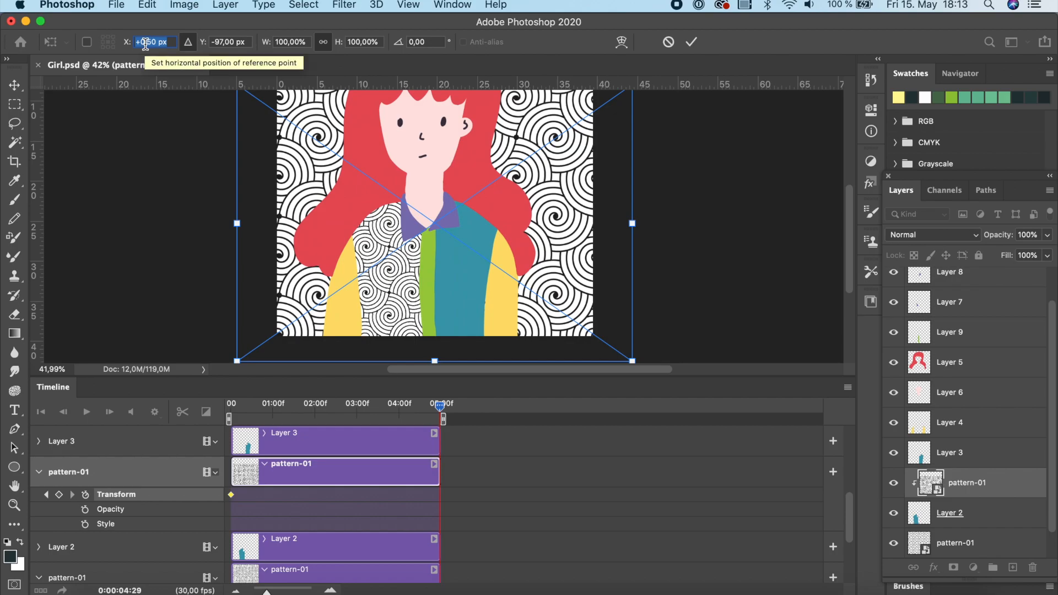
type("-")
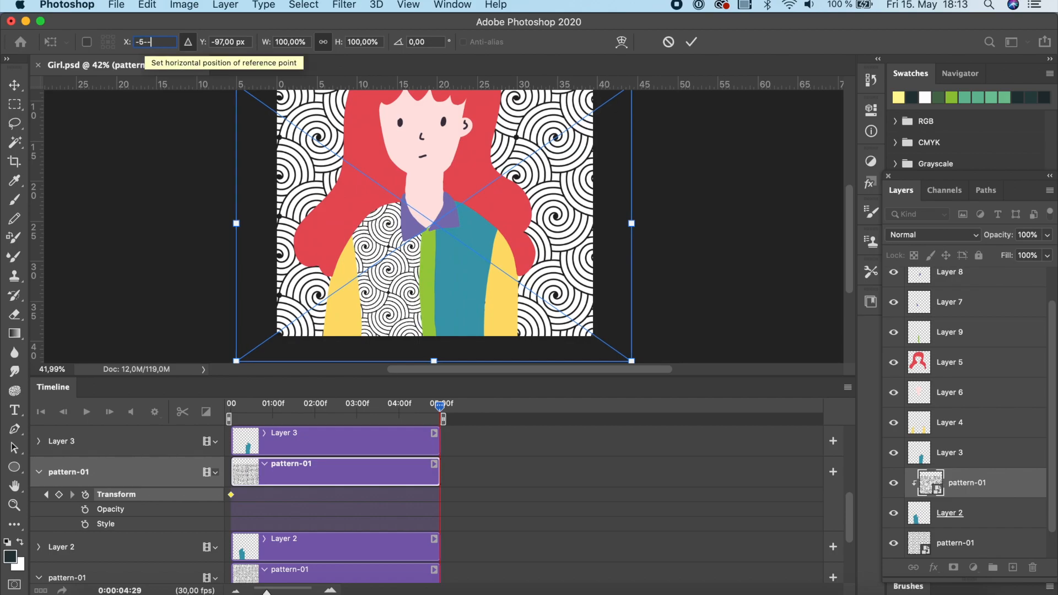
type("500,00")
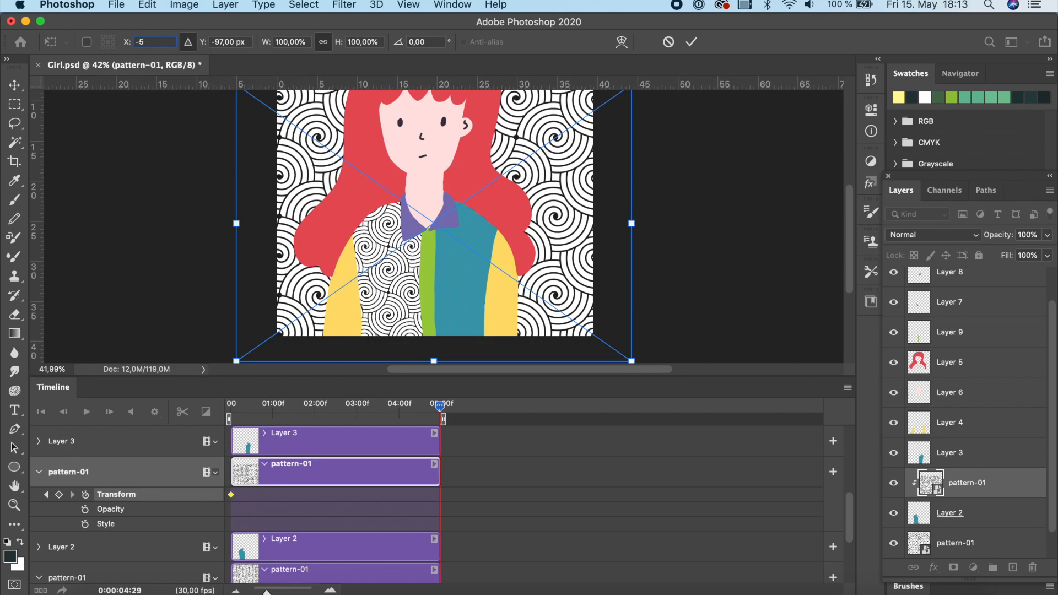
key("Tab")
type("+500")
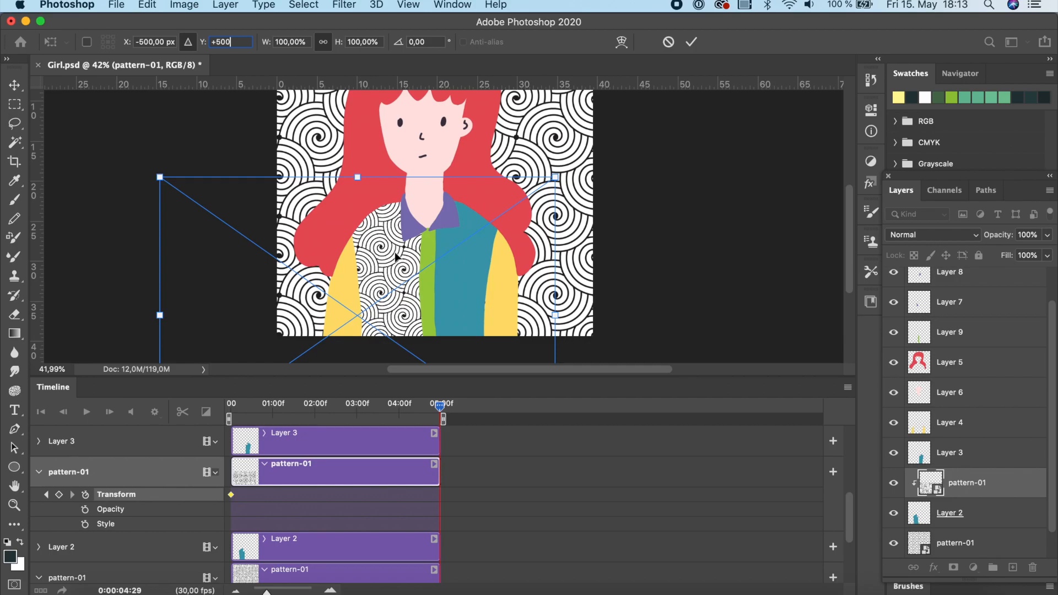
left_click(693, 44)
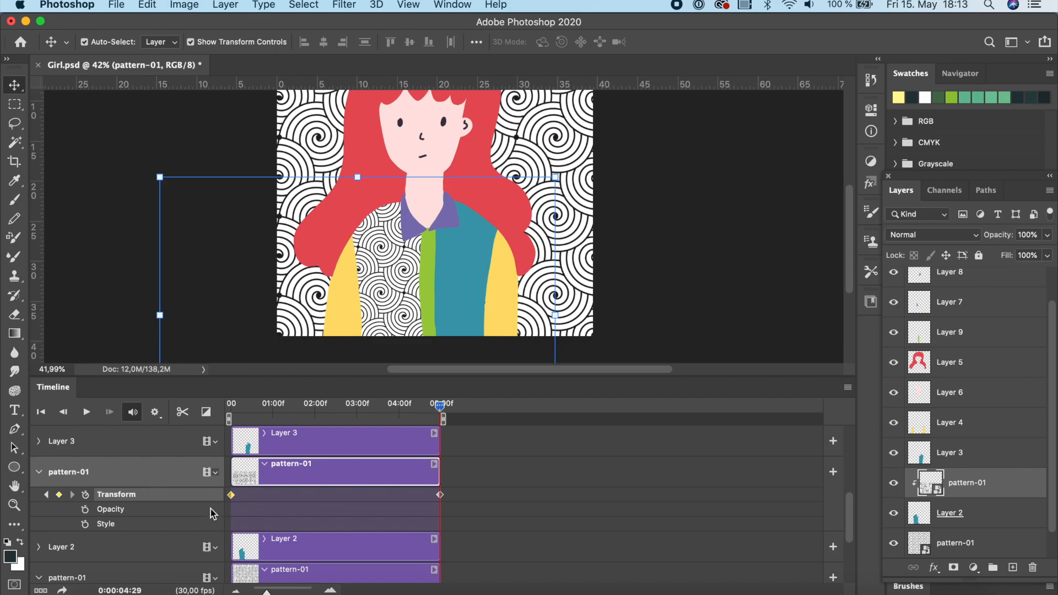
Play back the animation preview and stop it.
left_click(86, 412)
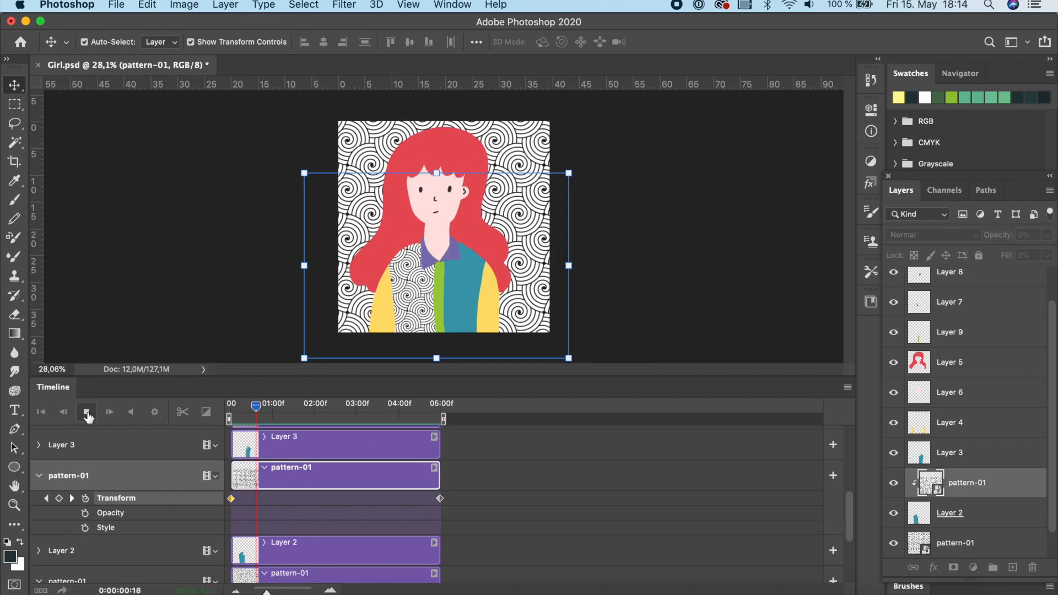
left_click(86, 413)
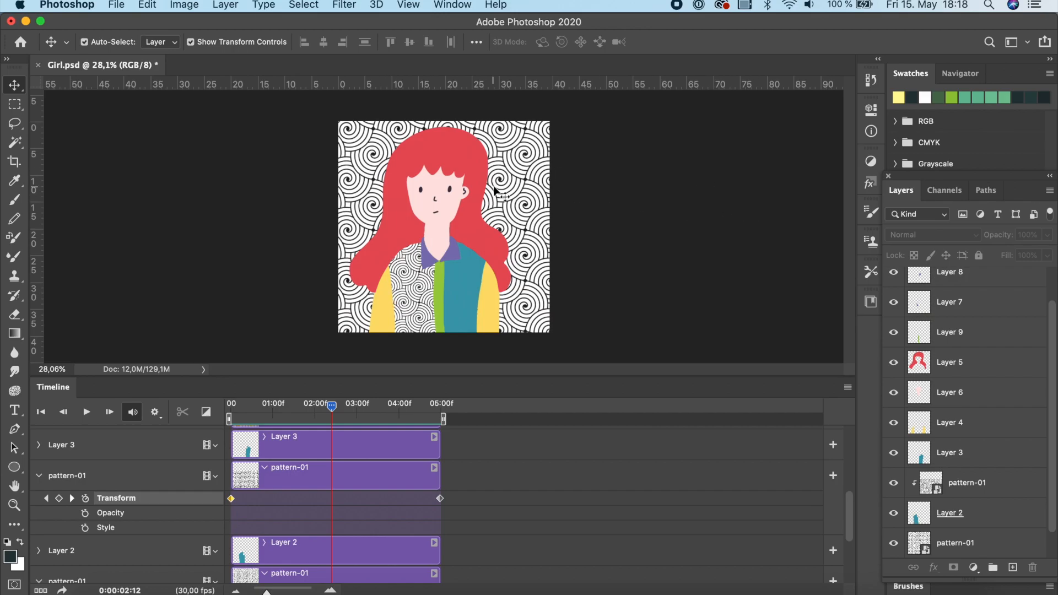
left_click(113, 7)
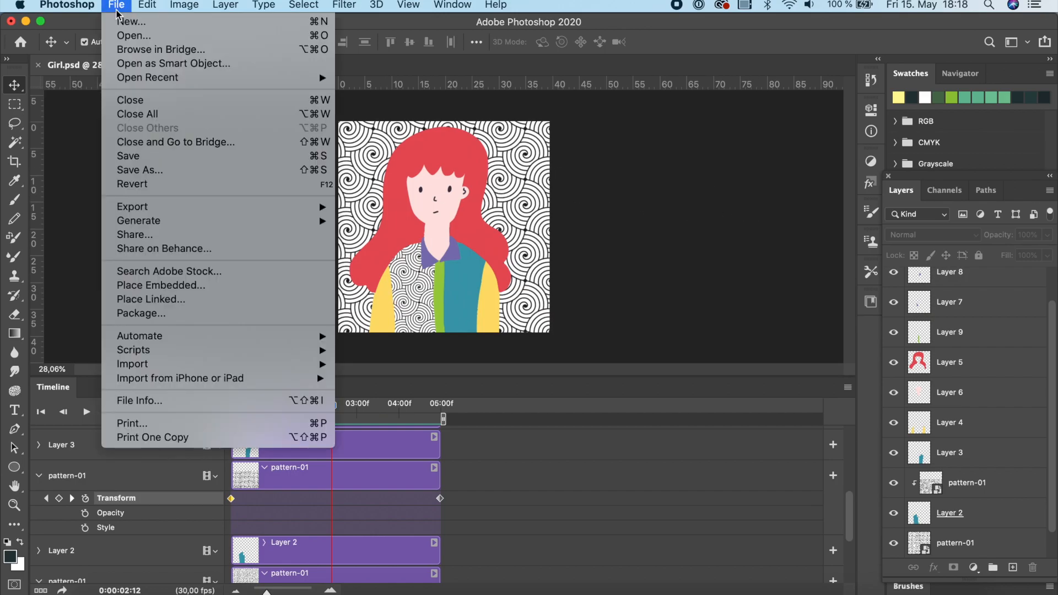
mouse_move(156, 208)
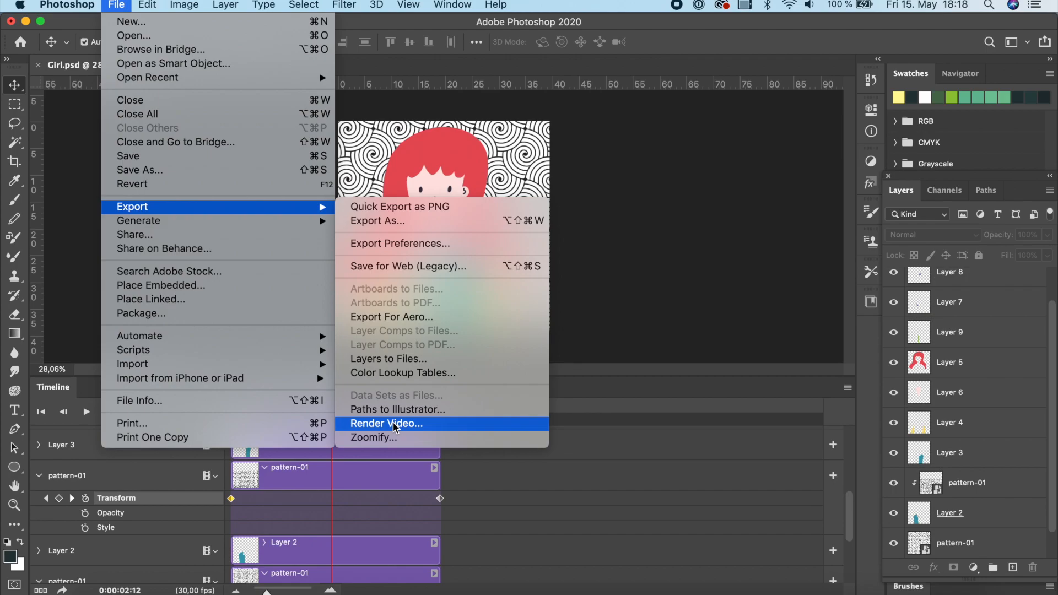
left_click(405, 222)
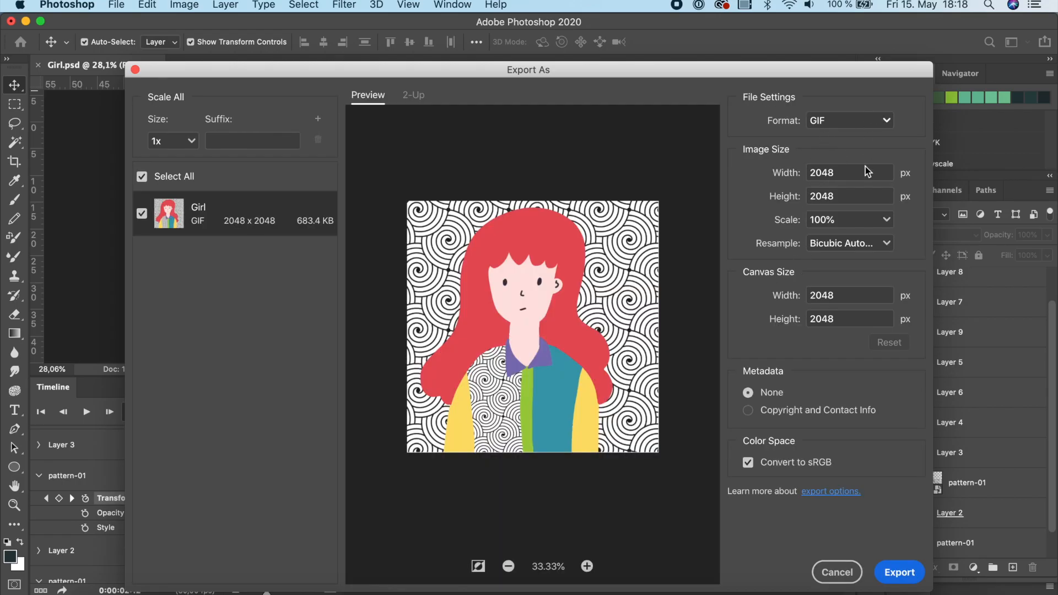
left_click(850, 577)
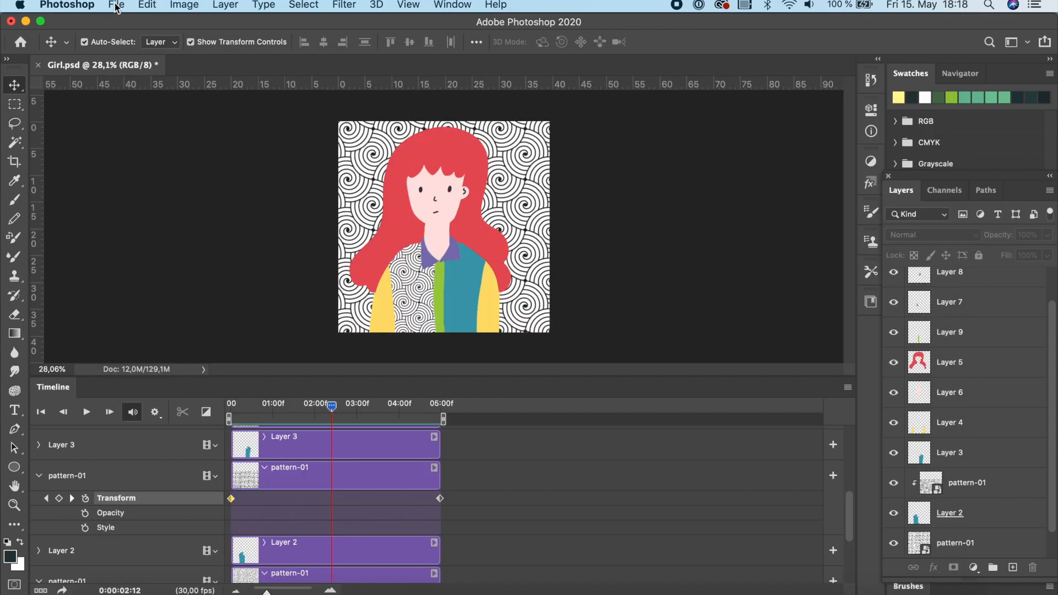
left_click(118, 5)
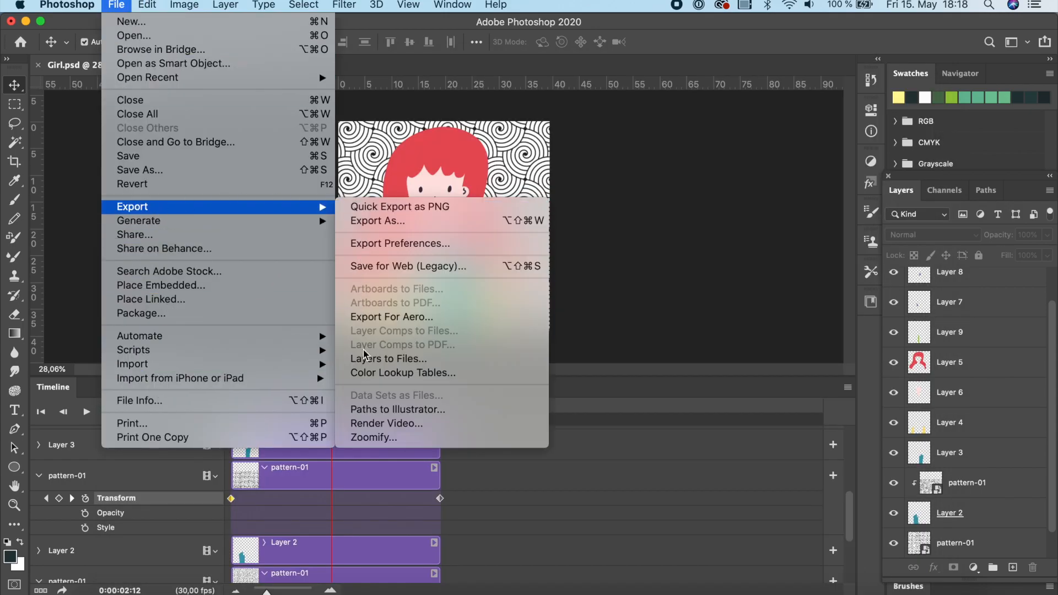
left_click(375, 425)
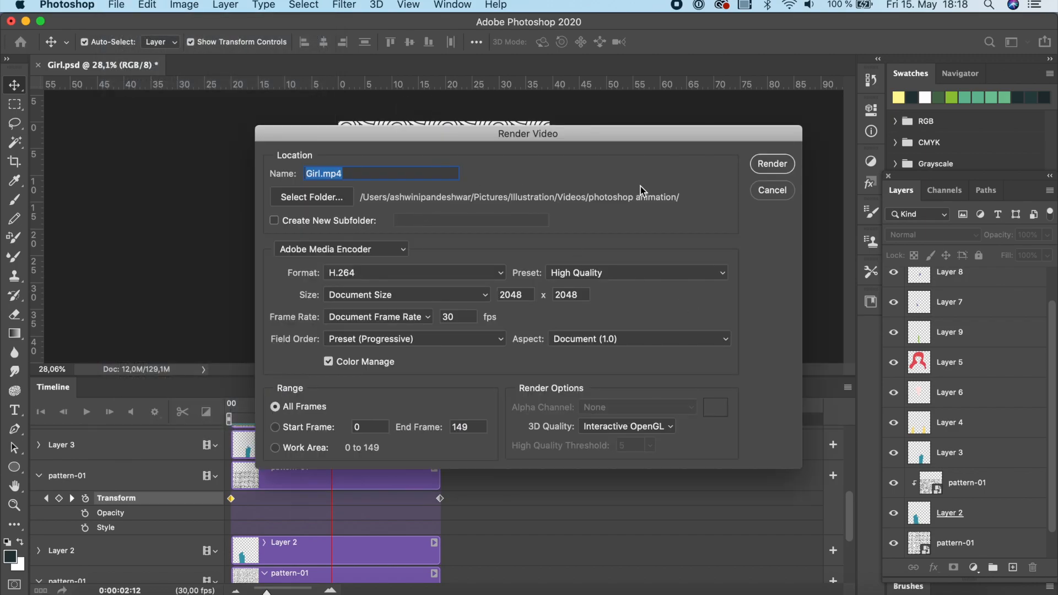
left_click(772, 191)
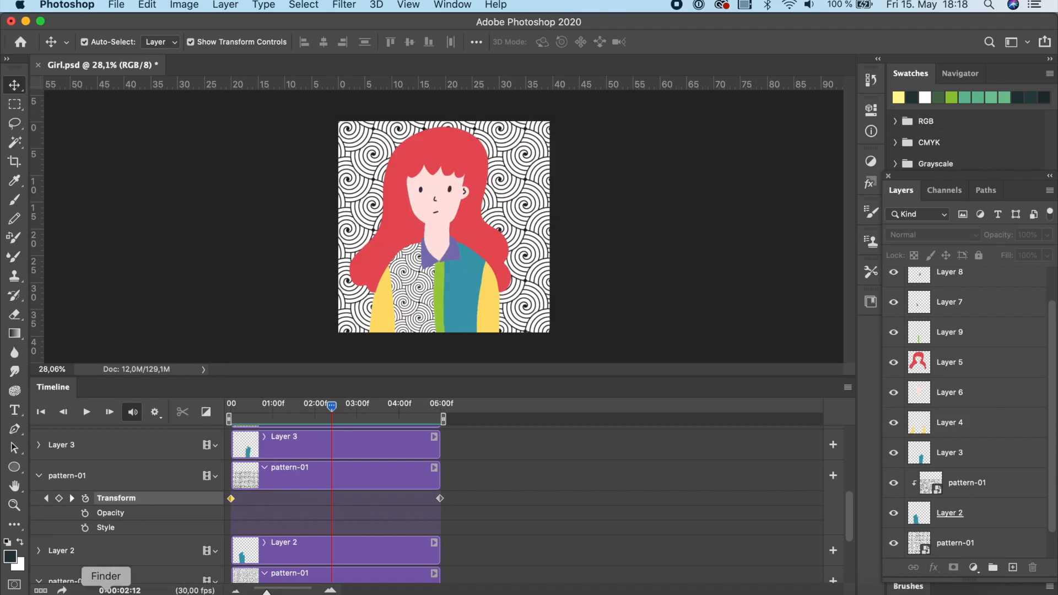
Switch to Finder, open Untitled_Artwork.mp4 from the photoshop animation folder in QuickTime Player, play it and close it.
left_click(106, 591)
mouse_move(645, 235)
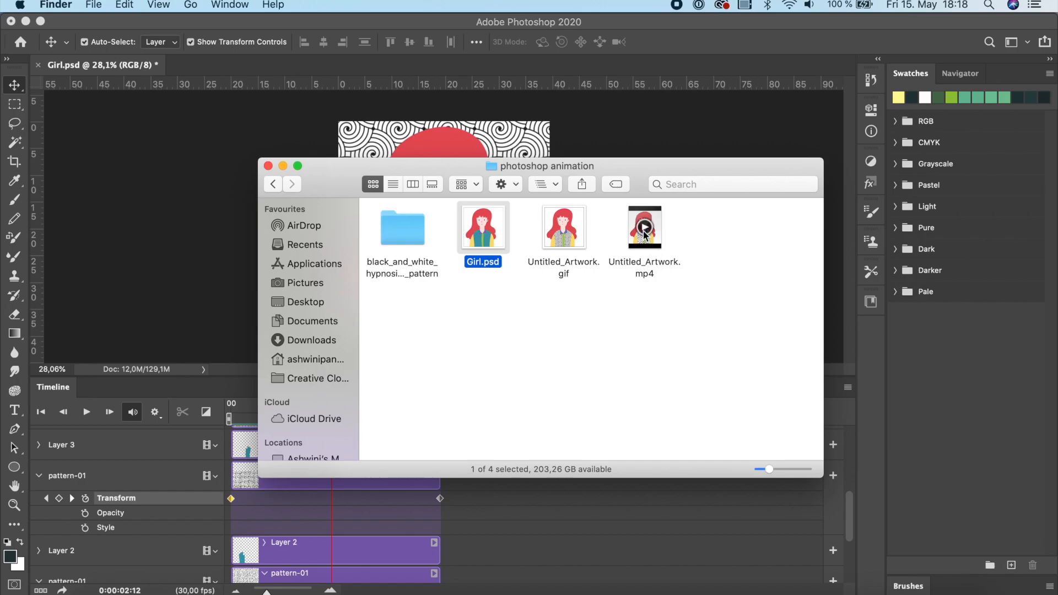
double_click(645, 270)
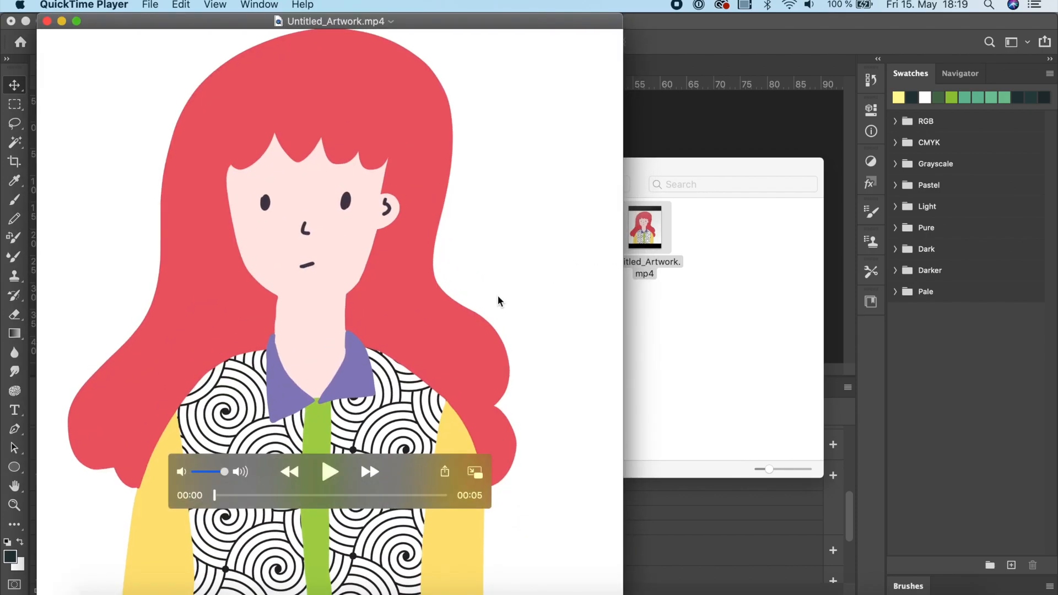
left_click(329, 473)
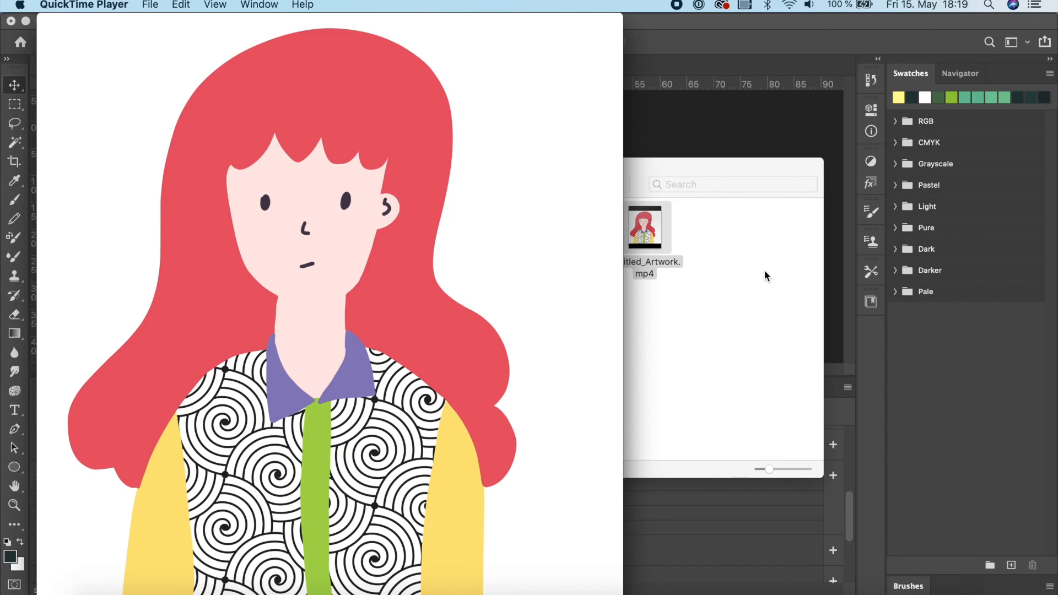
key("super+w")
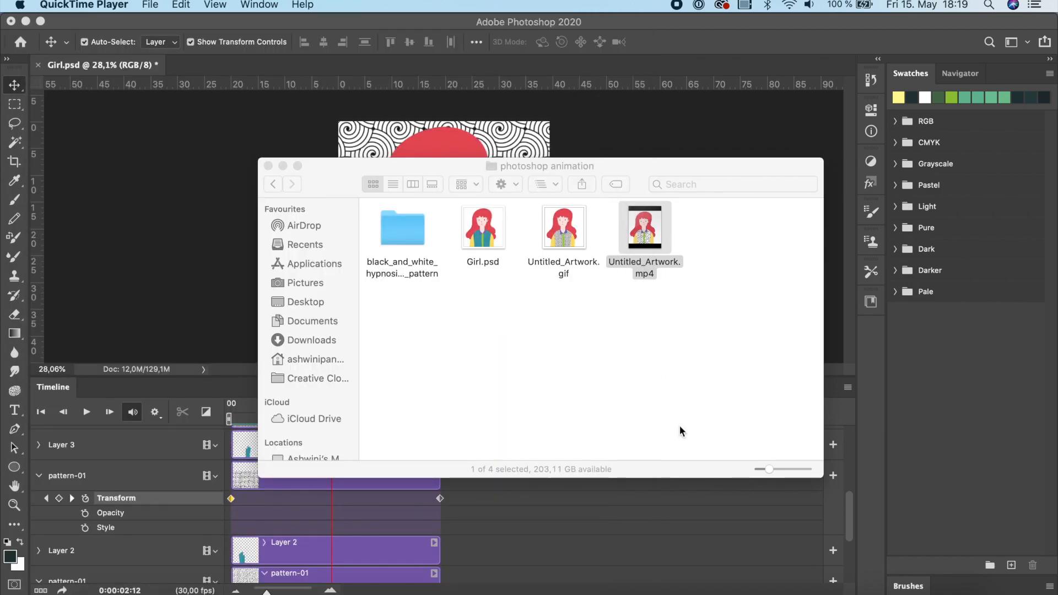